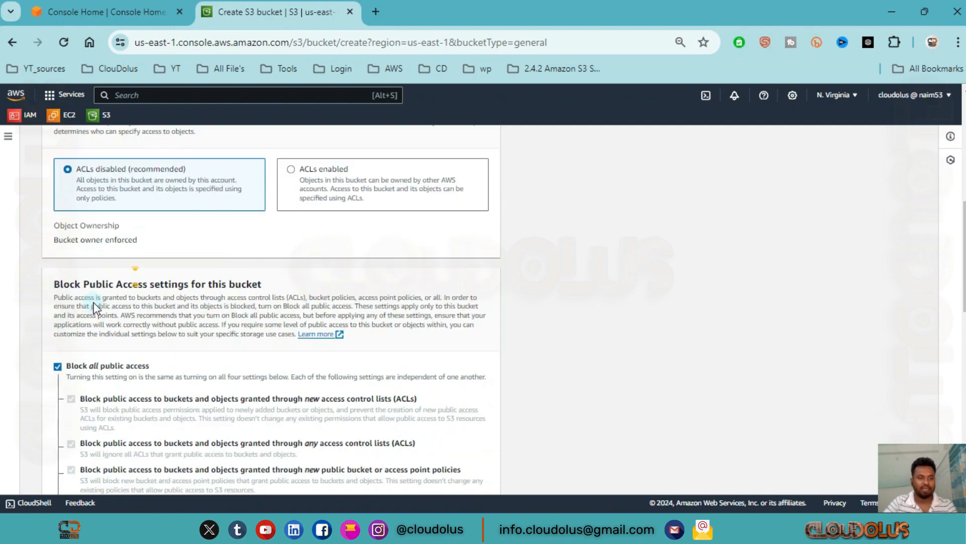
- Enable Bucket Versioning for the new S3 bucket
scroll(176, 297, down, 2)
scroll(174, 297, down, 2)
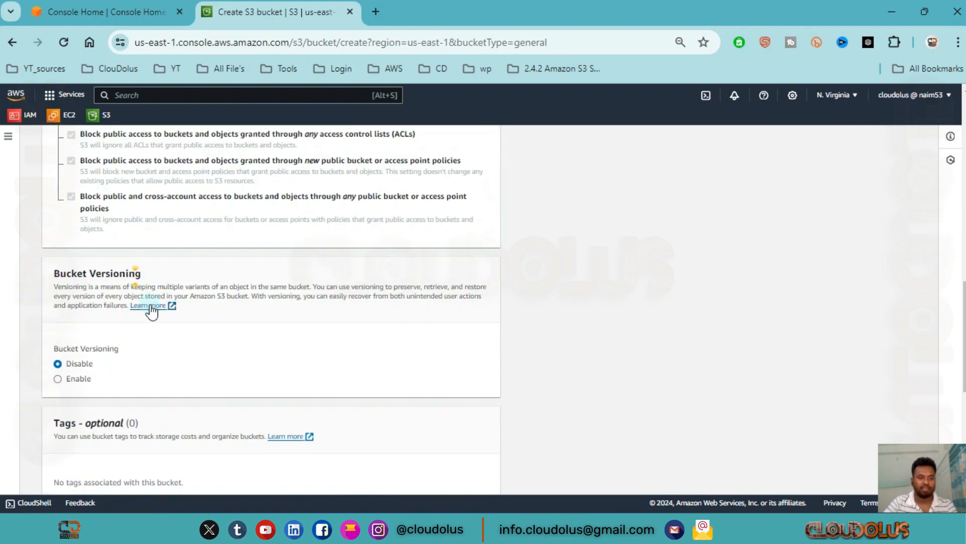
scroll(82, 256, down, 2)
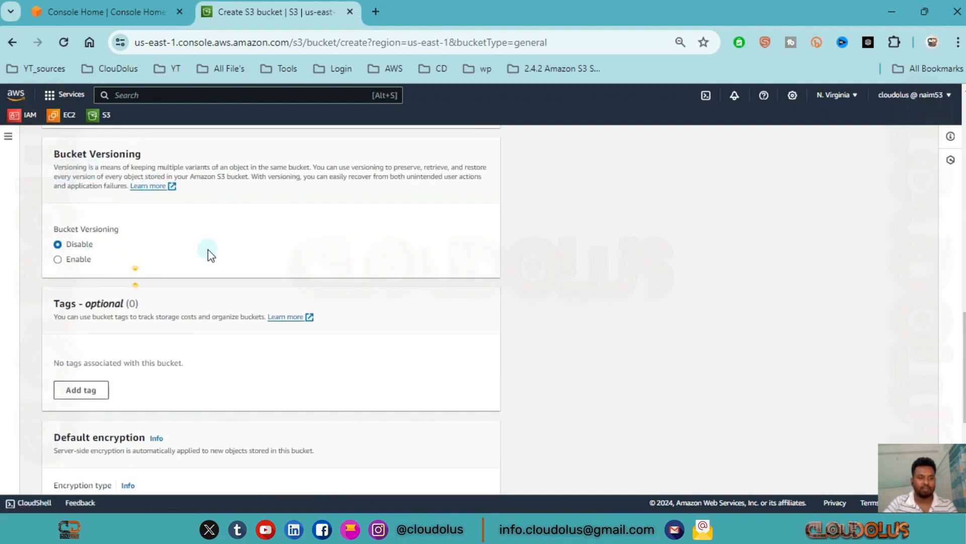
click(89, 260)
- Disable the Bucket Key in the new bucket's default encryption settings
scroll(90, 263, down, 4)
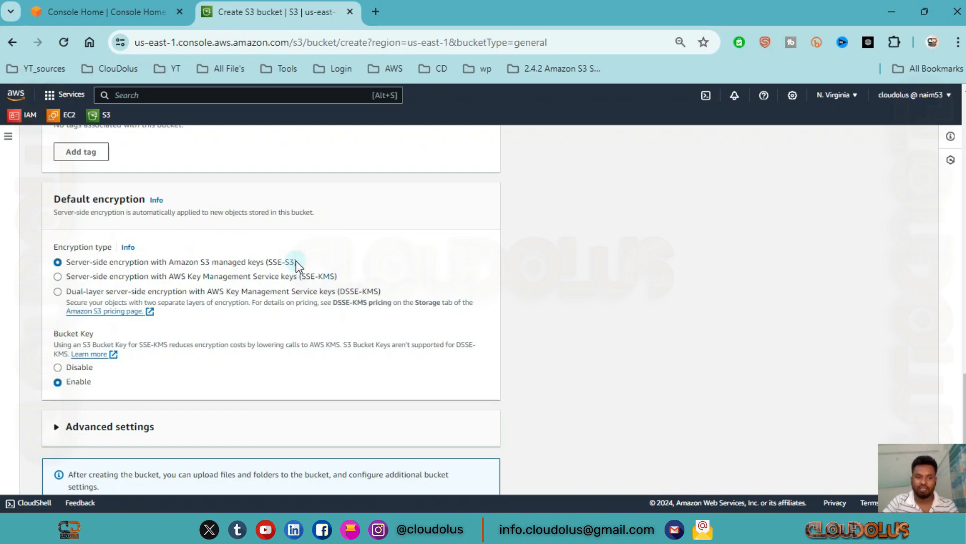
scroll(134, 327, down, 1)
click(70, 321)
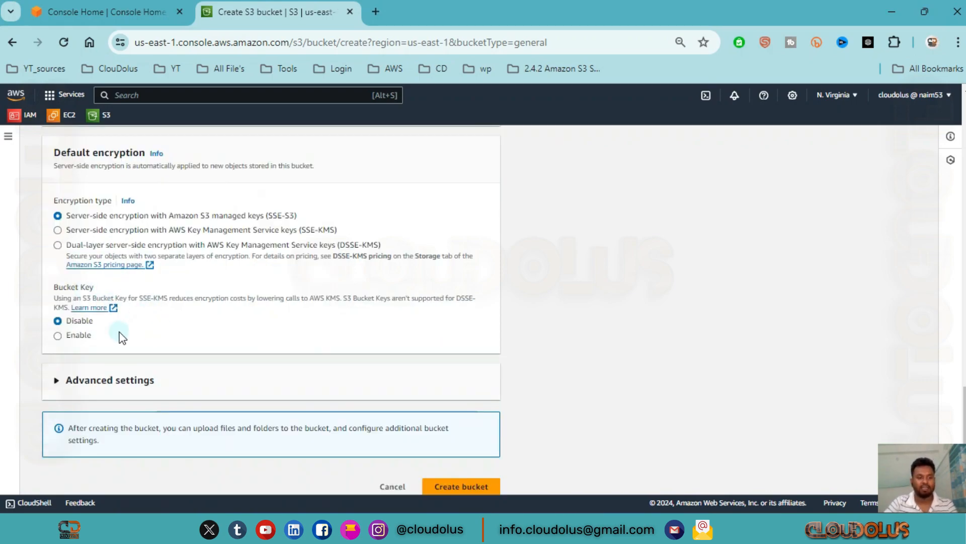
scroll(367, 366, down, 1)
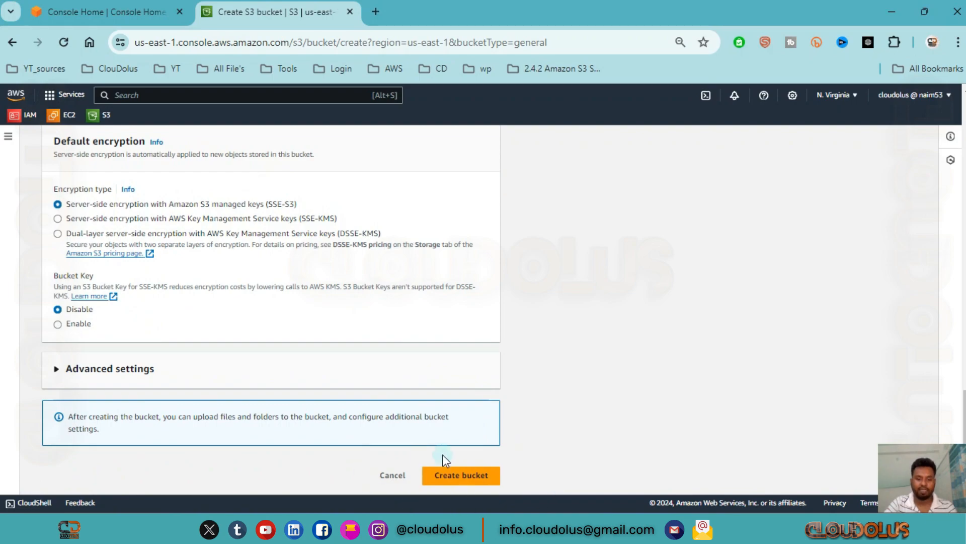
- Name the bucket my-cd-encrp-bucket and create it
click(464, 483)
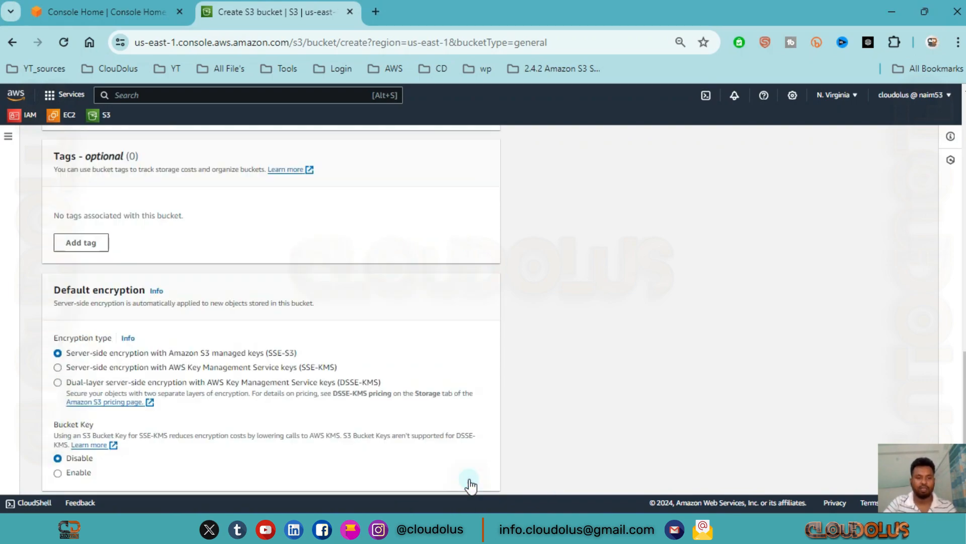
click(189, 298)
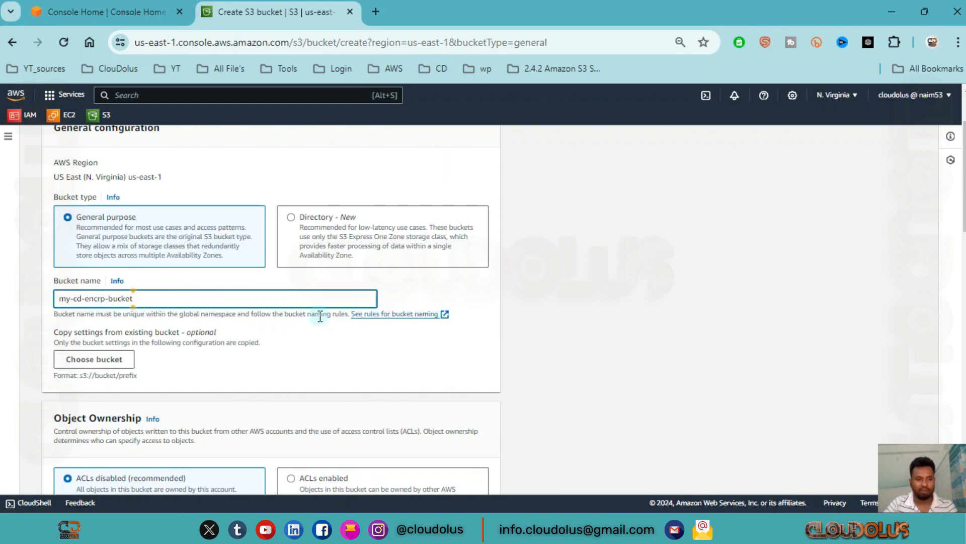
scroll(451, 407, down, 1)
scroll(451, 423, down, 15)
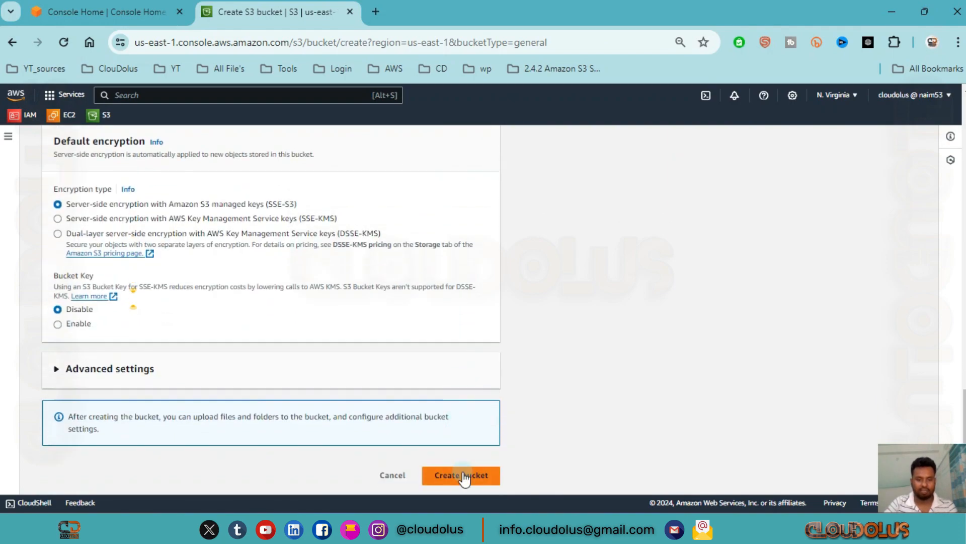
click(463, 476)
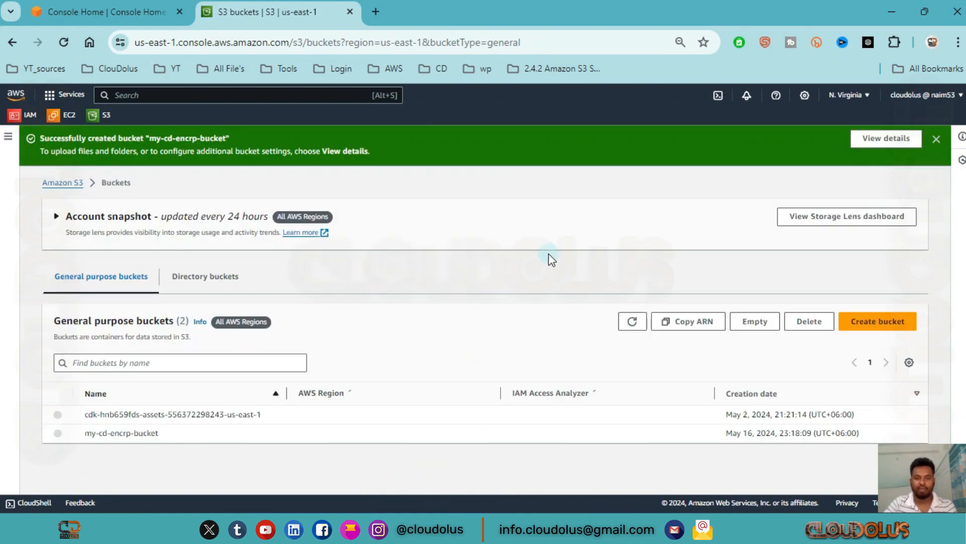
- Open the new bucket's details and add Hands-On Guide to Amazon S3 Storage Classes-Optimizing Data Management-2.jpeg from Downloads for upload
click(899, 151)
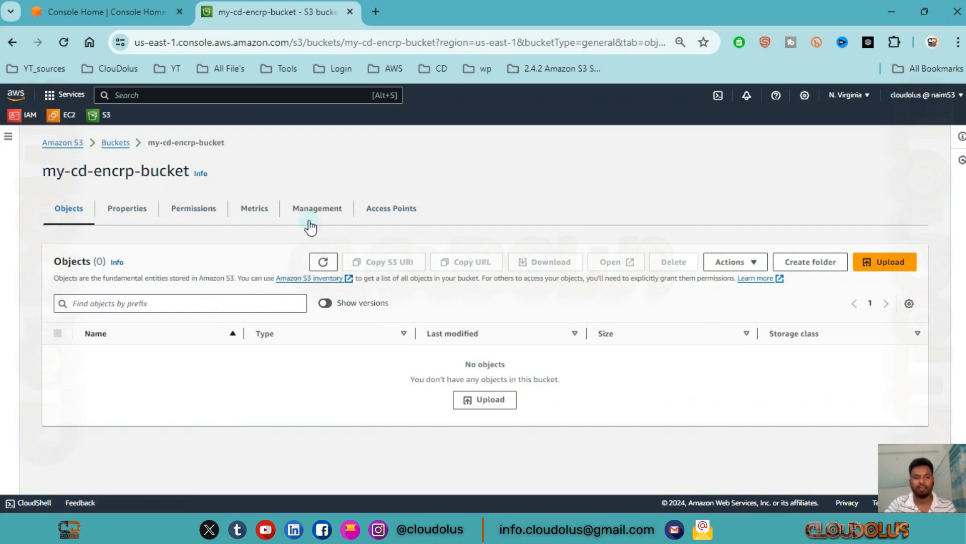
click(887, 267)
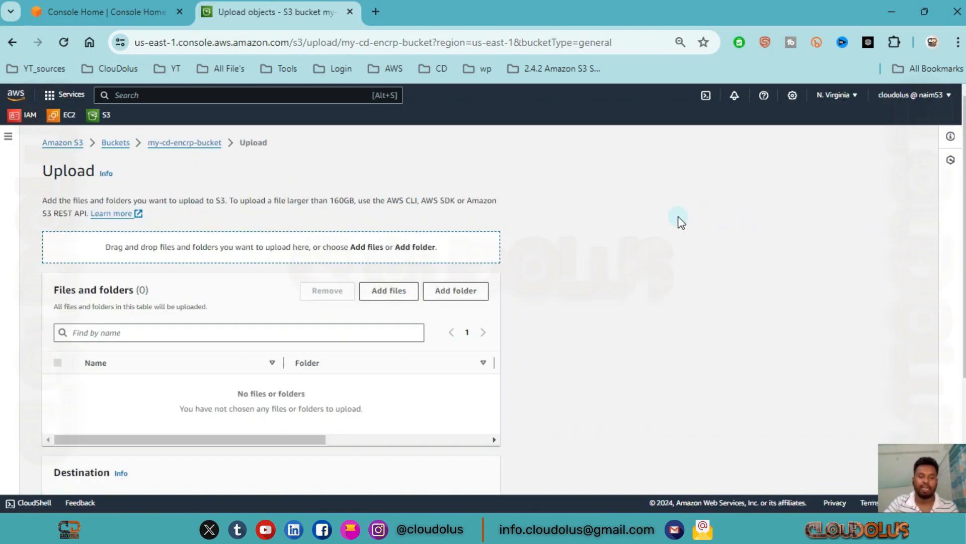
click(397, 289)
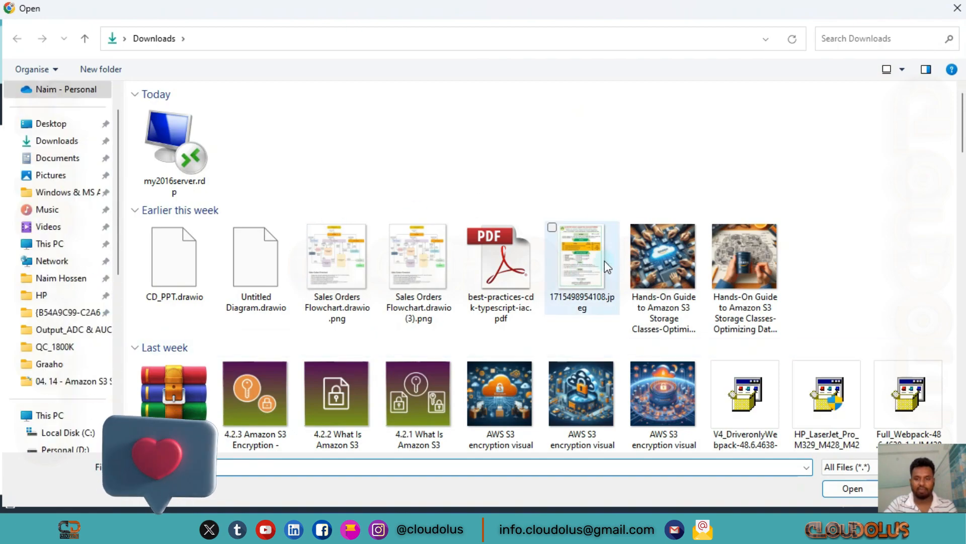
click(655, 282)
click(850, 487)
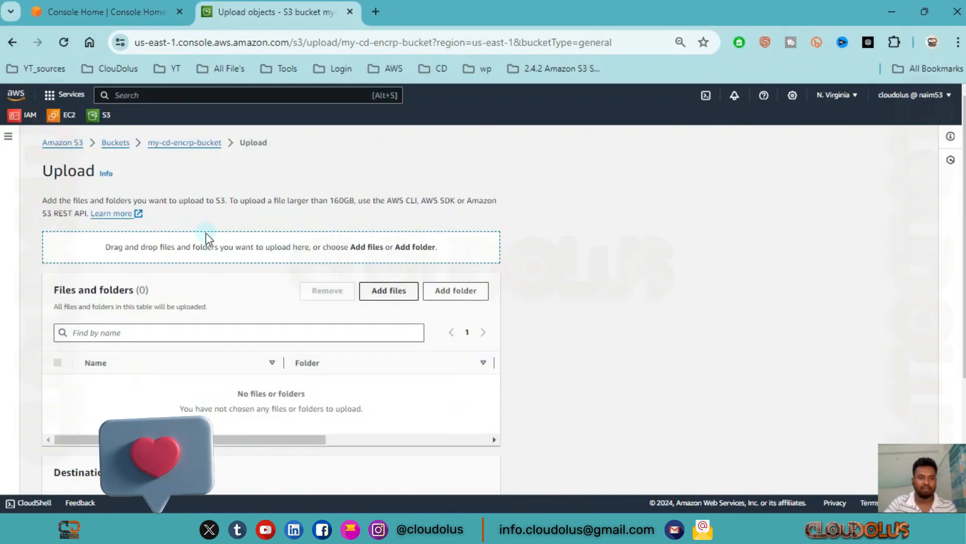
- Select the added JPEG, upload it to my-cd-encrp-bucket and return to the bucket's object list
scroll(176, 341, down, 3)
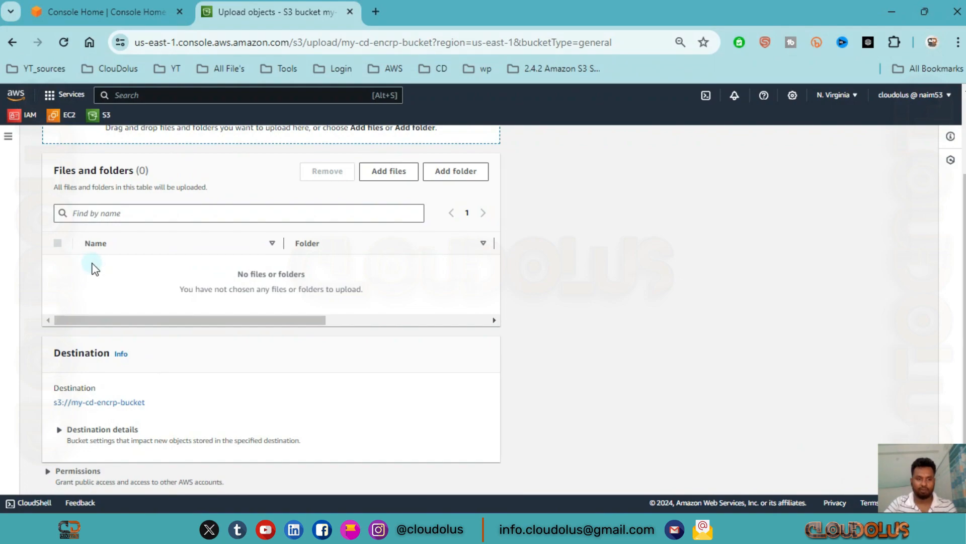
click(55, 381)
scroll(466, 423, down, 3)
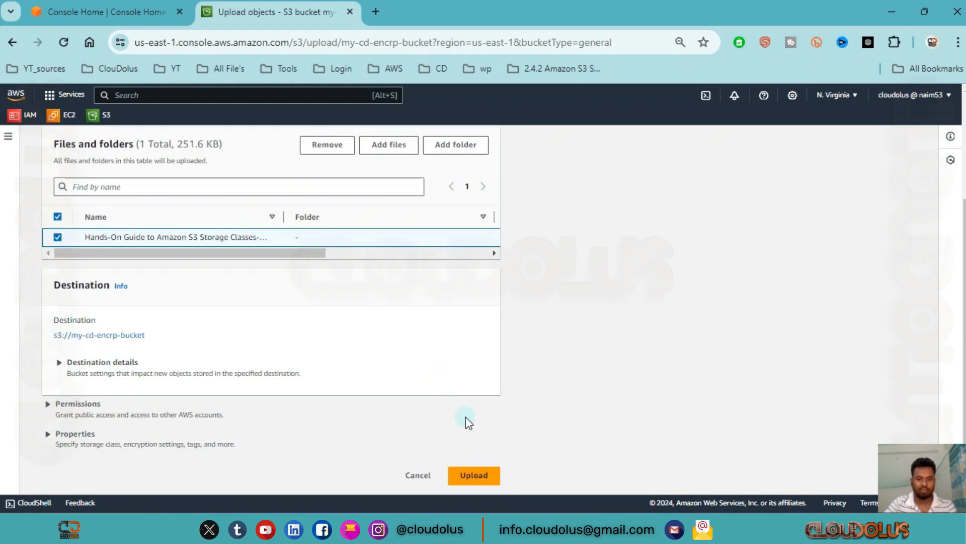
click(469, 475)
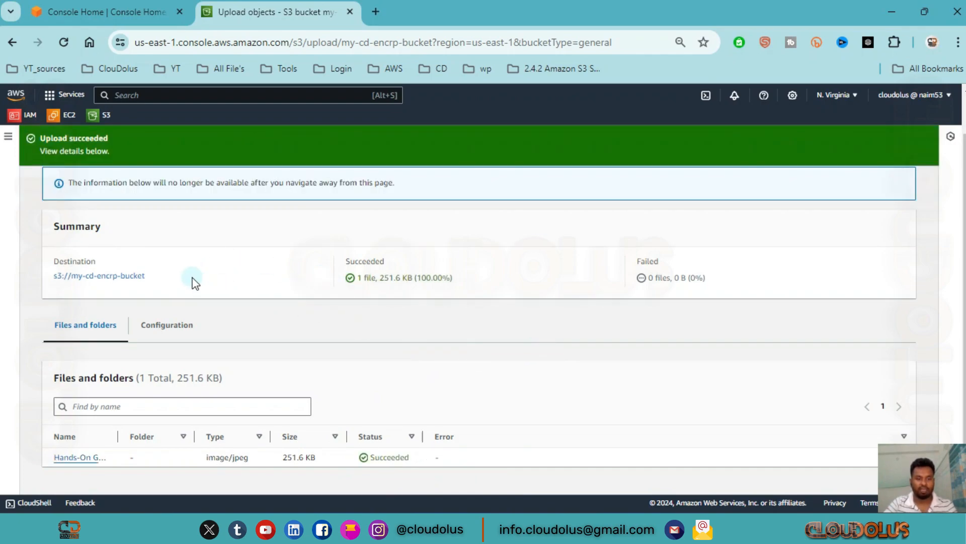
scroll(187, 295, up, 1)
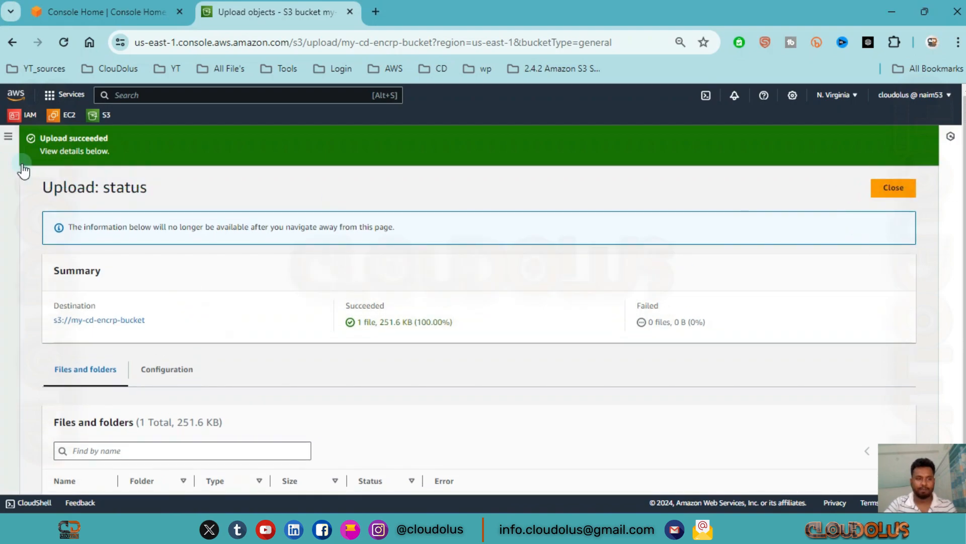
click(904, 191)
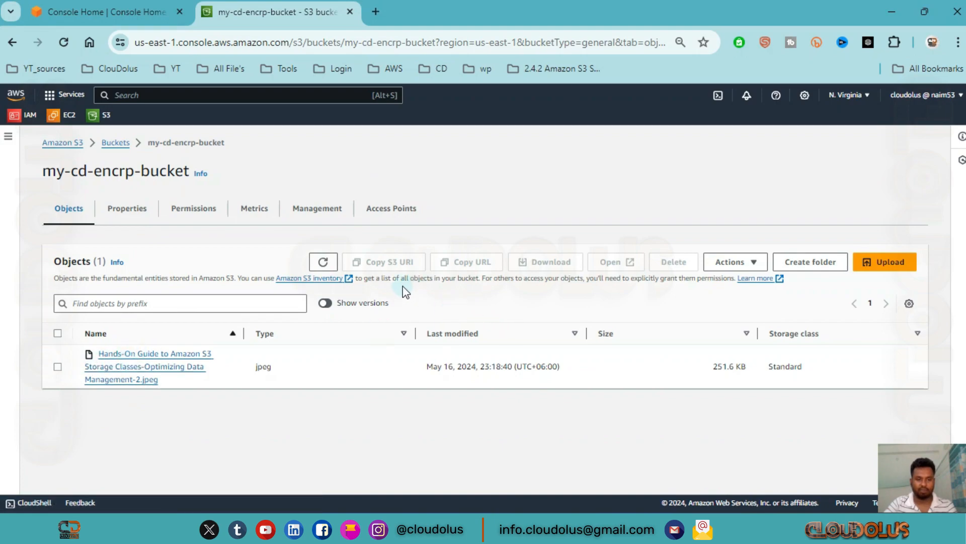
- Open the uploaded JPEG's properties and examine its overview and server-side encryption settings
click(57, 370)
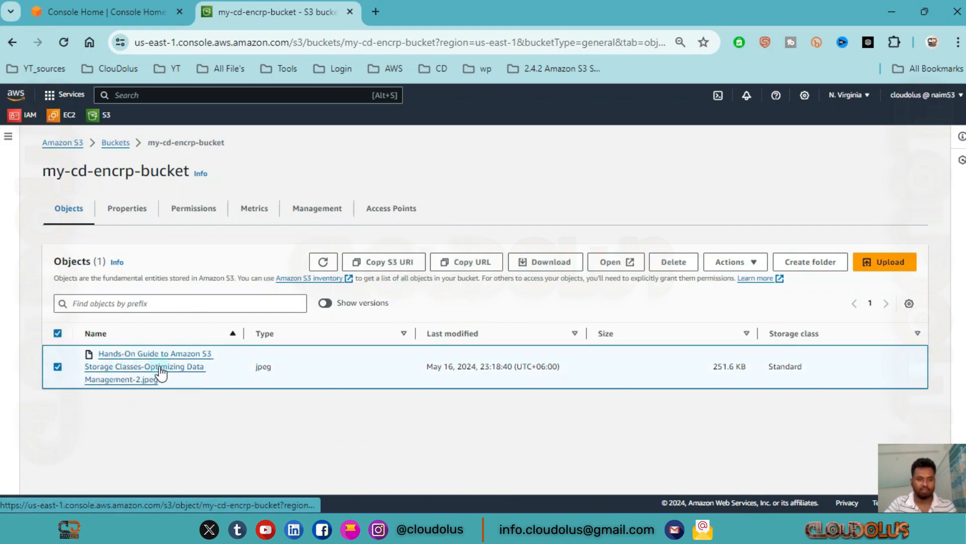
click(158, 370)
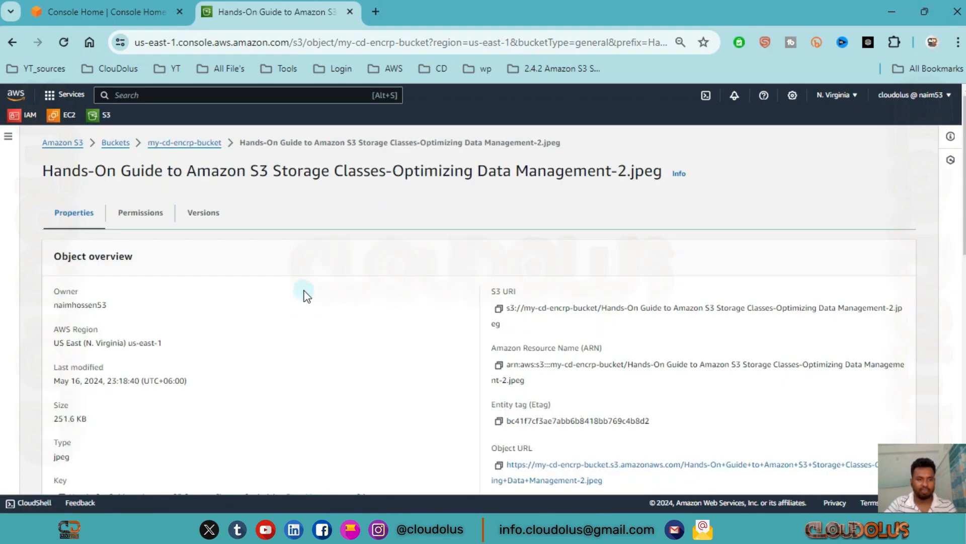
scroll(305, 279, down, 2)
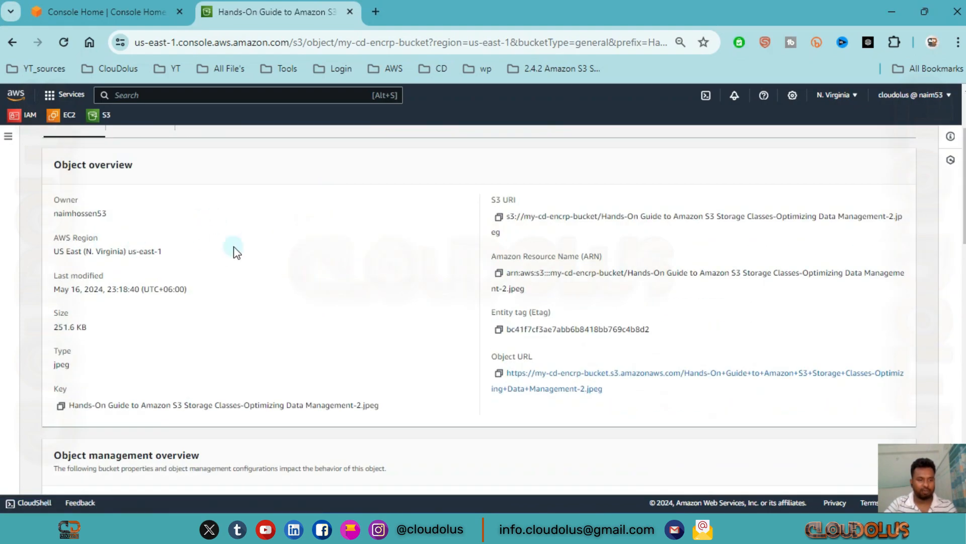
scroll(221, 251, down, 5)
scroll(218, 254, down, 10)
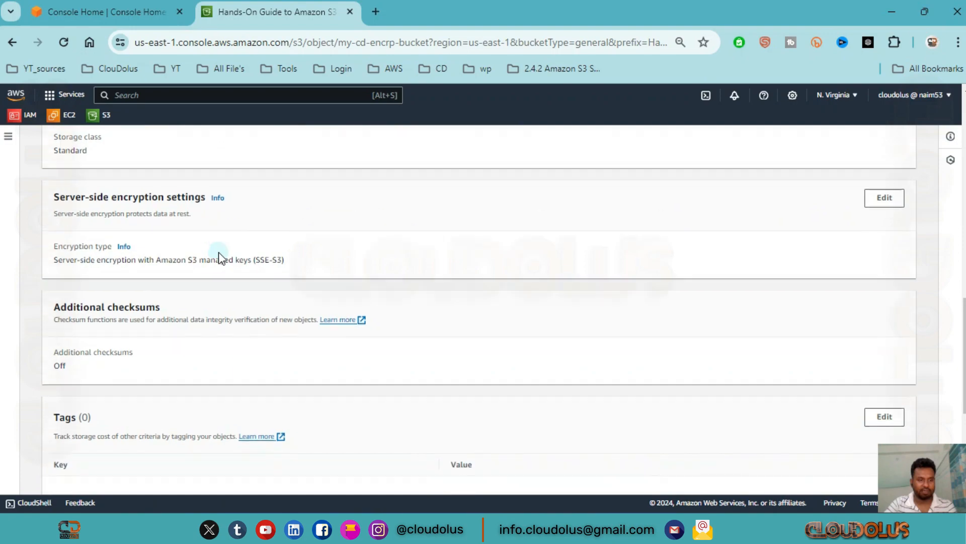
scroll(218, 255, up, 2)
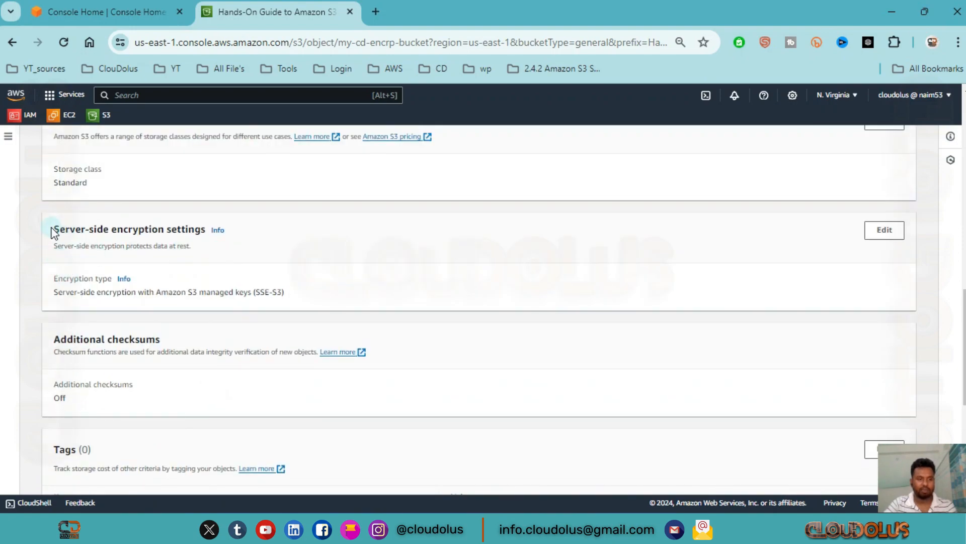
drag(52, 229, 183, 237)
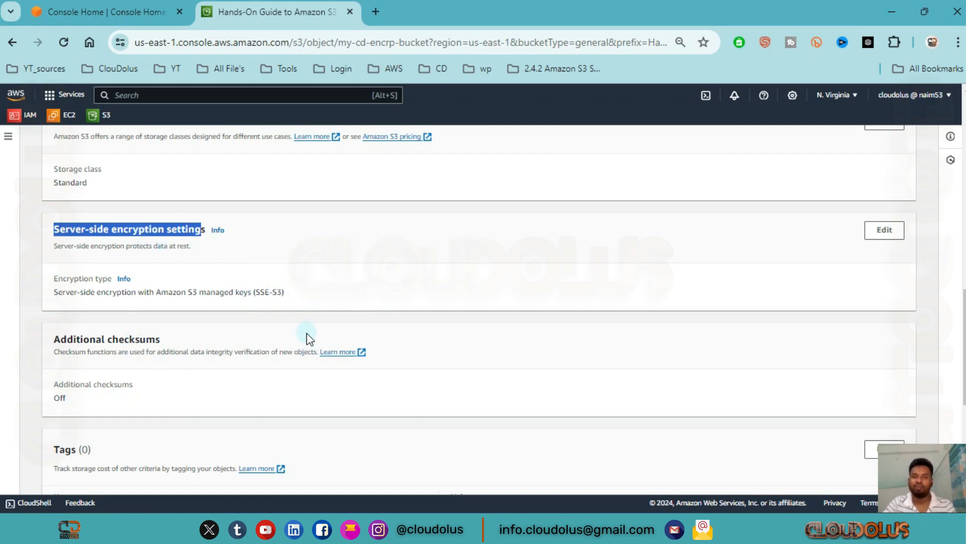
scroll(333, 297, down, 1)
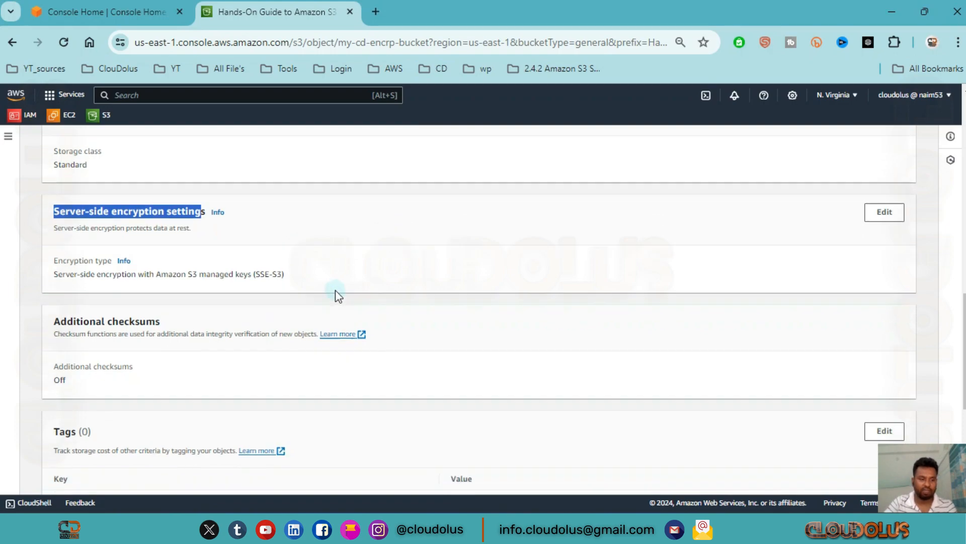
scroll(334, 297, up, 10)
scroll(370, 315, down, 1)
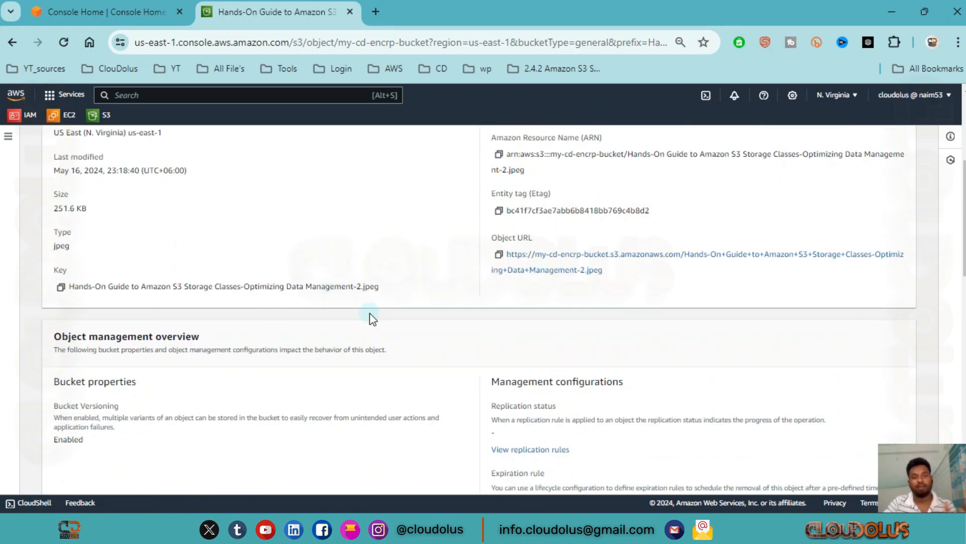
scroll(370, 314, down, 2)
scroll(369, 314, down, 7)
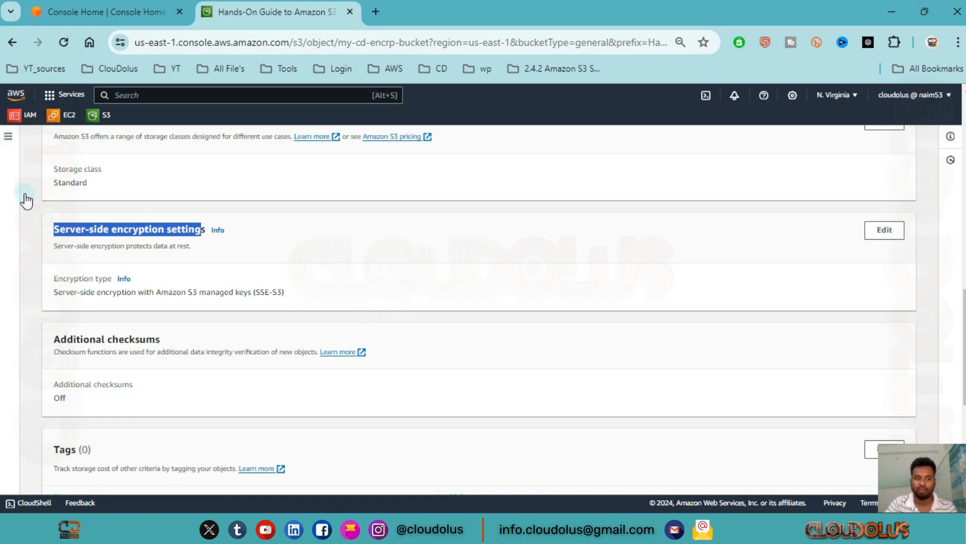
click(323, 237)
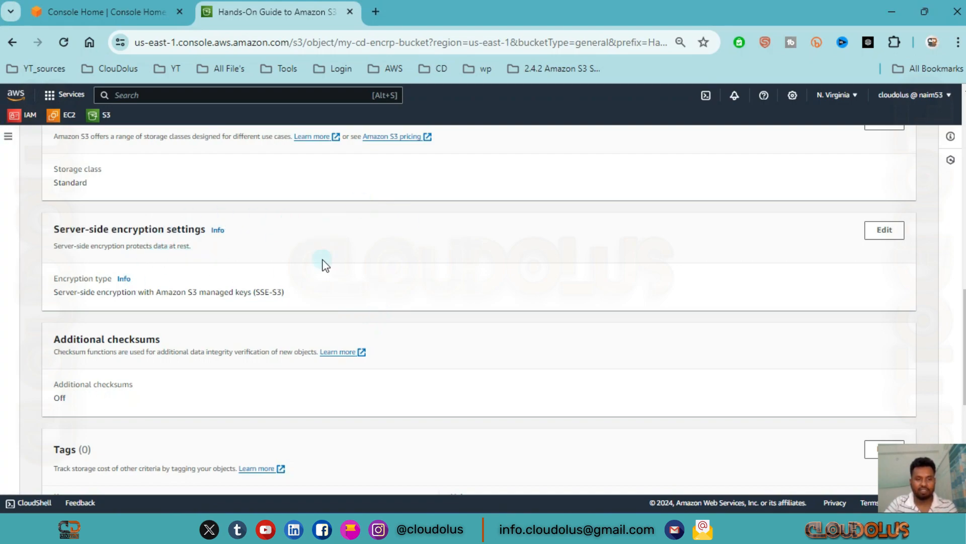
- Edit the JPEG's server-side encryption to override the bucket defaults with AWS Key Management Service keys (SSE-KMS)
click(884, 236)
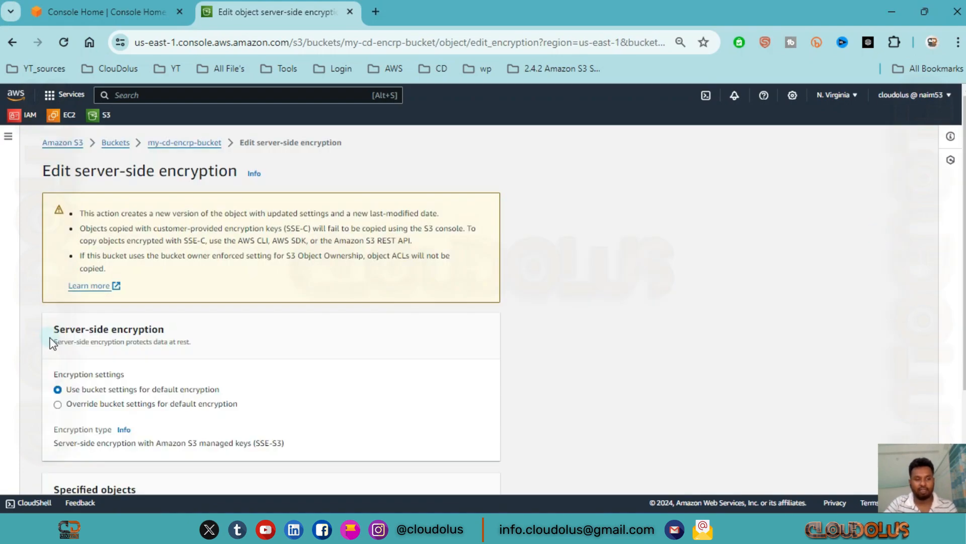
scroll(52, 343, down, 2)
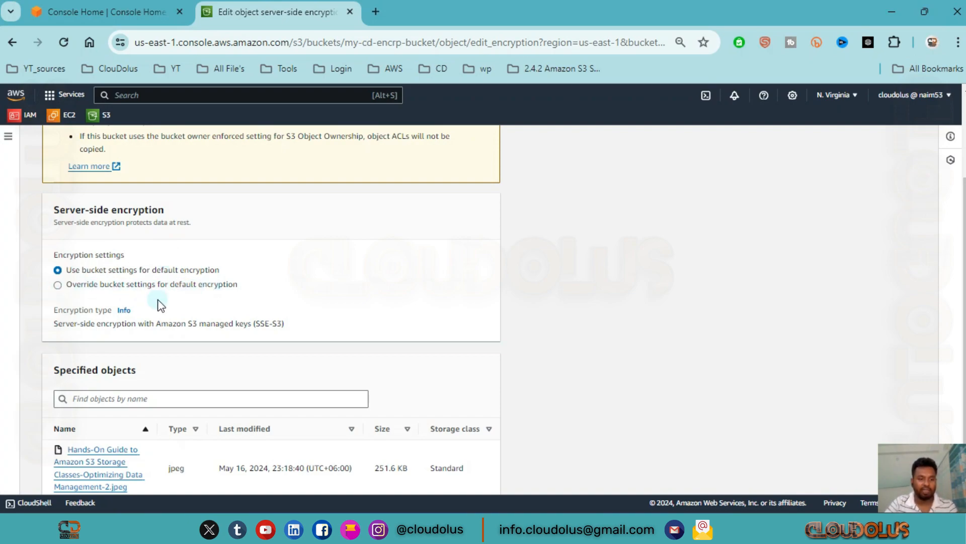
click(66, 286)
scroll(135, 263, down, 2)
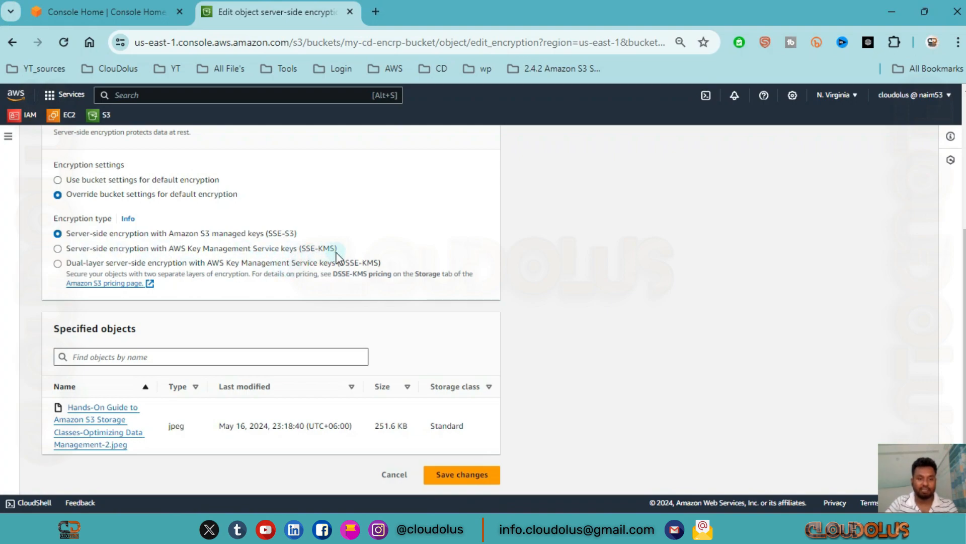
click(58, 248)
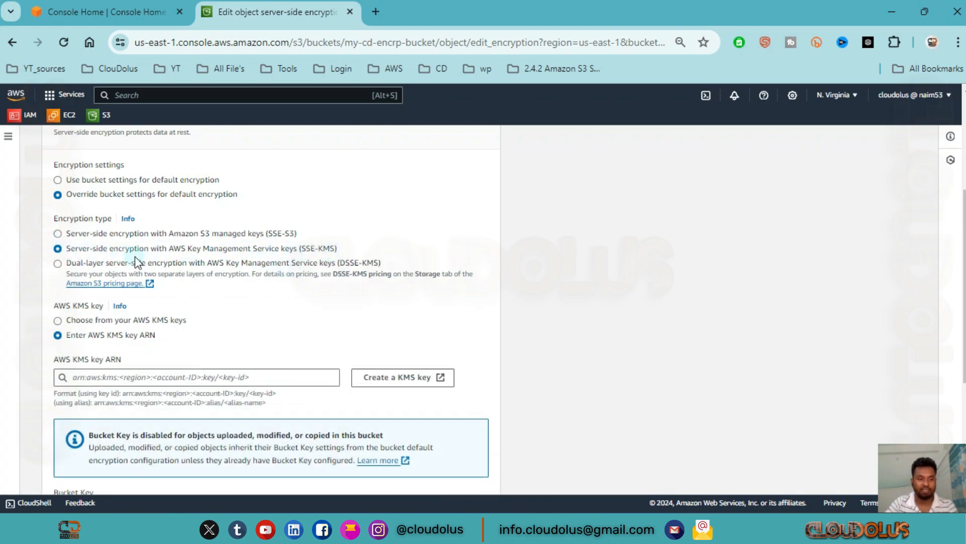
- Choose the existing aws/s3 key from the available AWS KMS keys for the JPEG's encryption and save the changes
scroll(162, 301, down, 2)
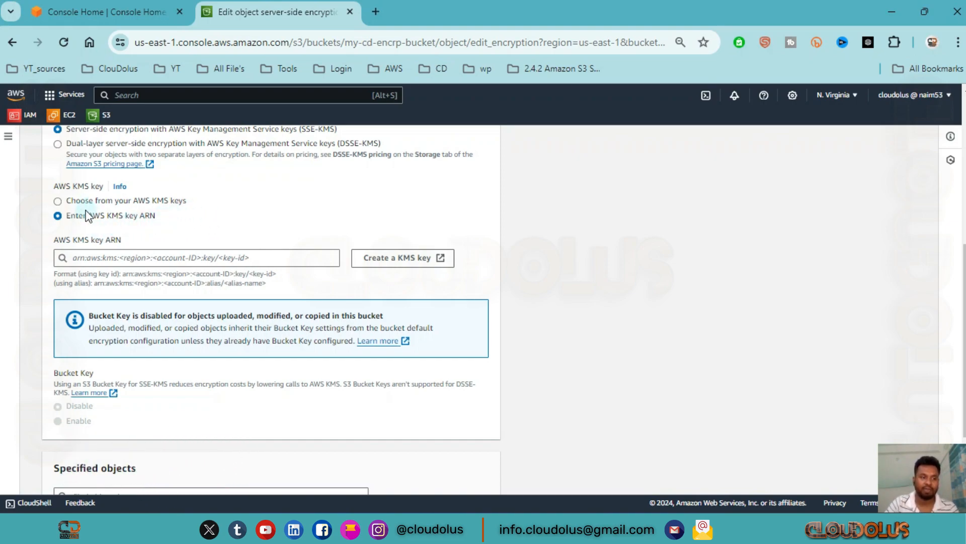
click(58, 202)
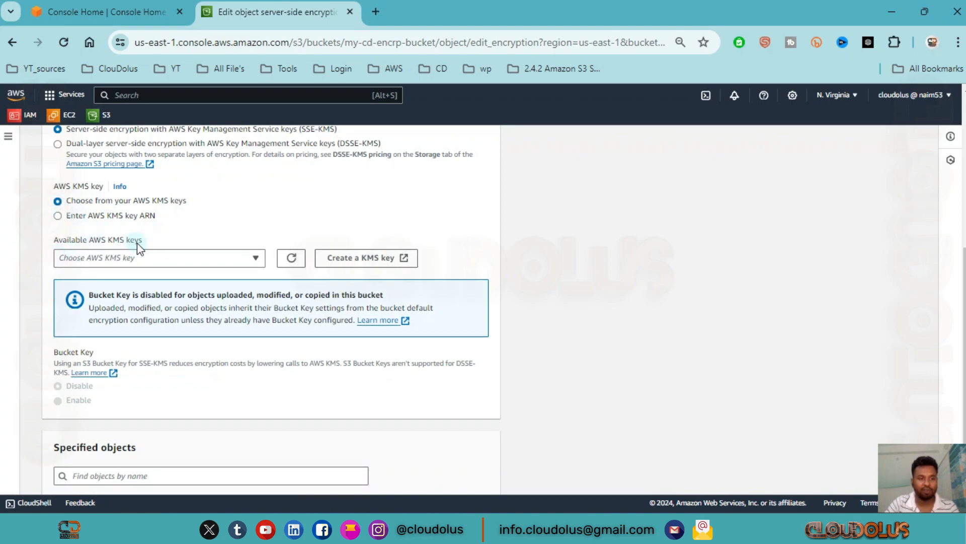
click(252, 259)
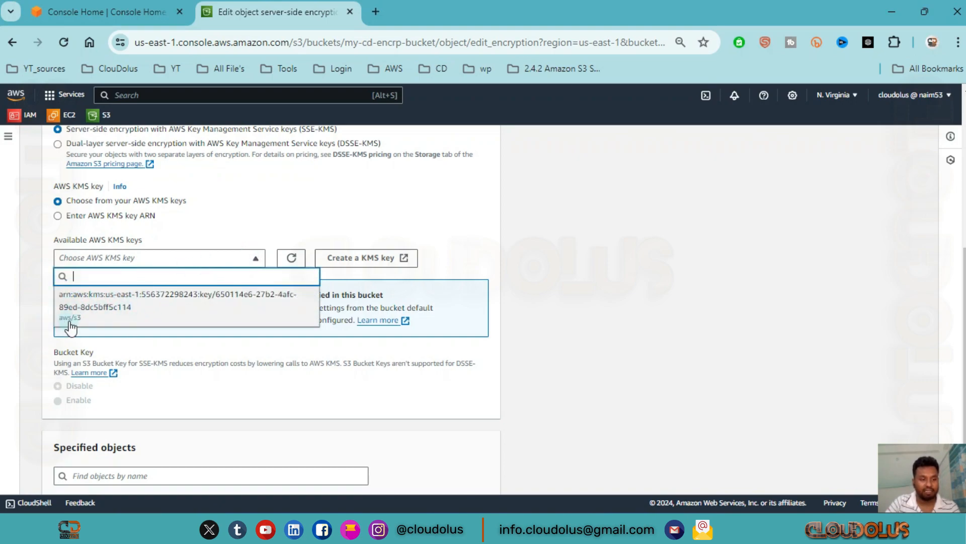
click(130, 303)
scroll(189, 325, down, 2)
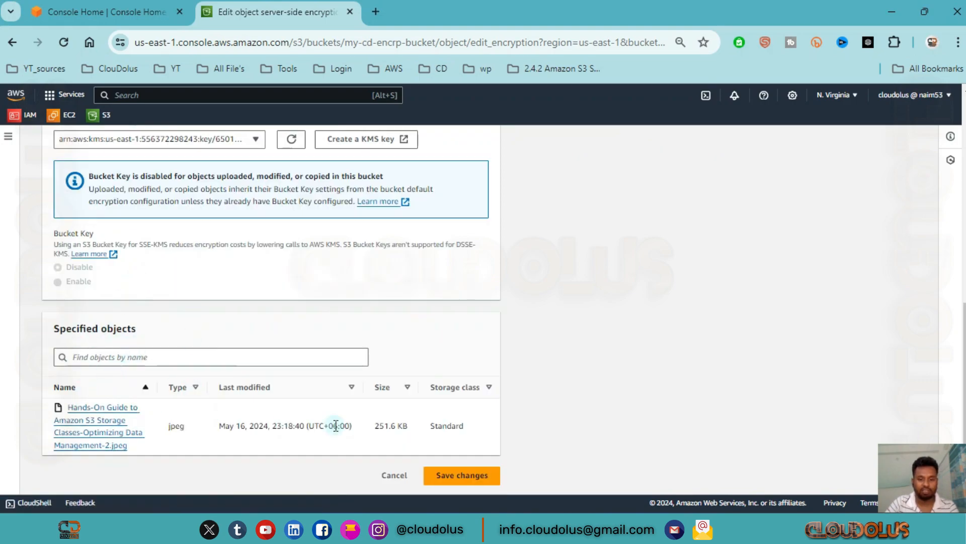
click(493, 484)
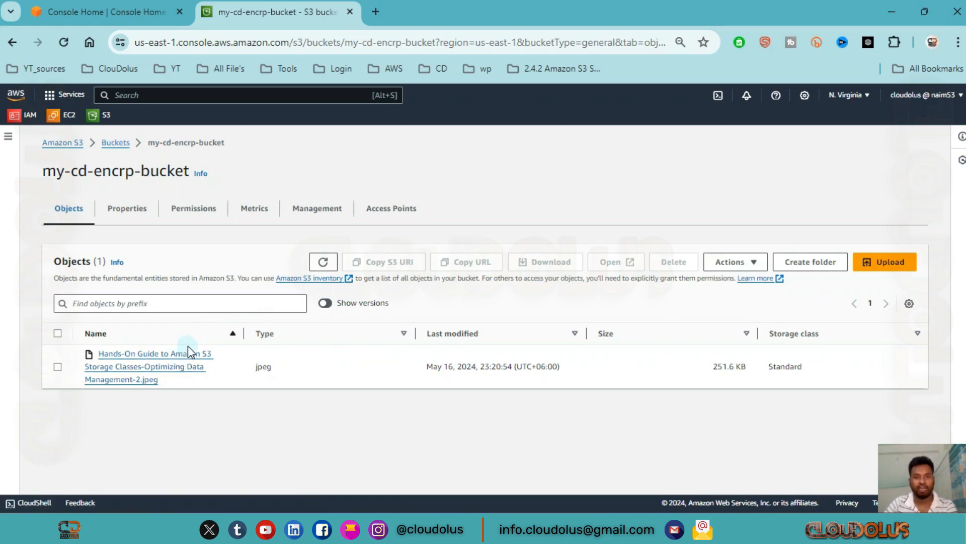
- Show object versions in my-cd-encrp-bucket, open the JPEG's older version in a separate tab and examine its server-side encryption type
click(325, 303)
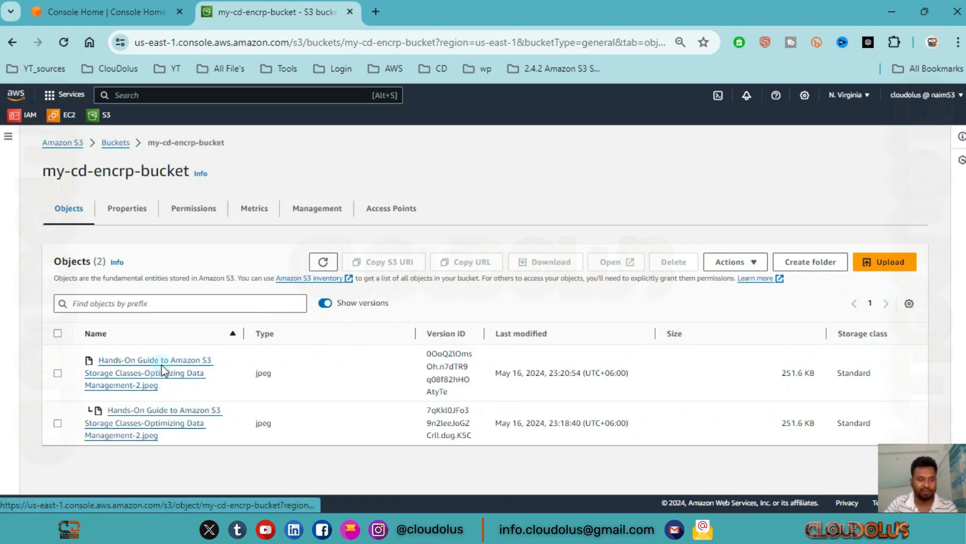
ctrl+click(125, 427)
click(424, 15)
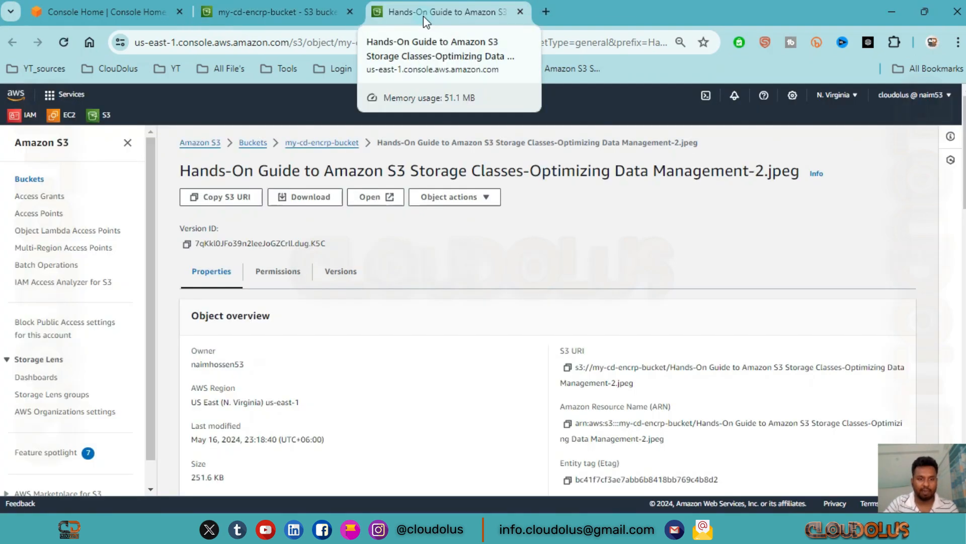
scroll(384, 308, down, 15)
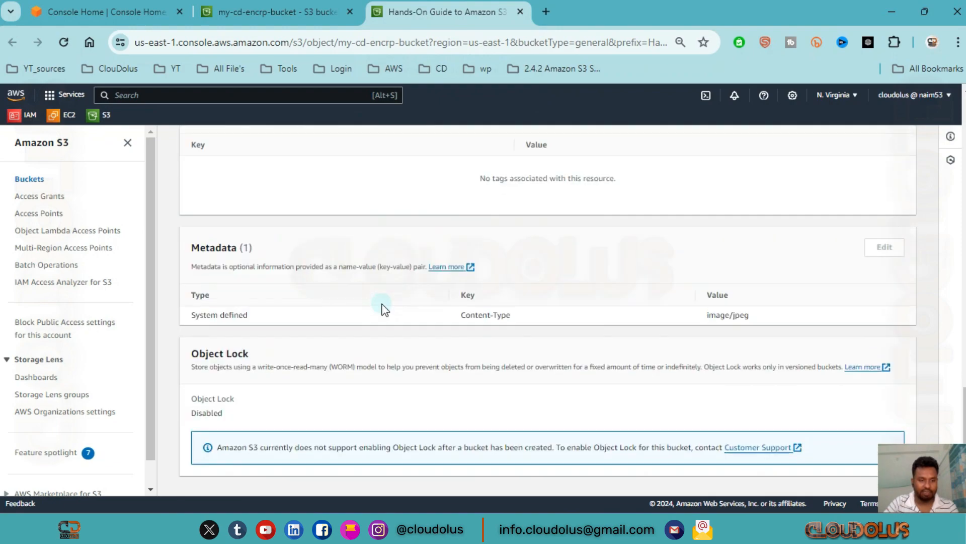
scroll(383, 305, up, 7)
drag(429, 298, 201, 308)
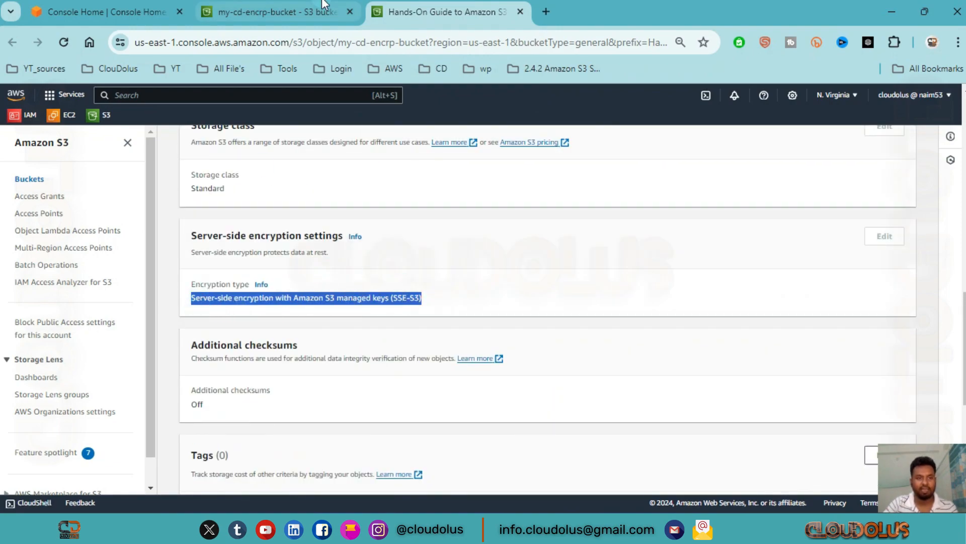
- Open the JPEG's current version from the bucket's version list and examine its server-side encryption type and key settings
click(277, 12)
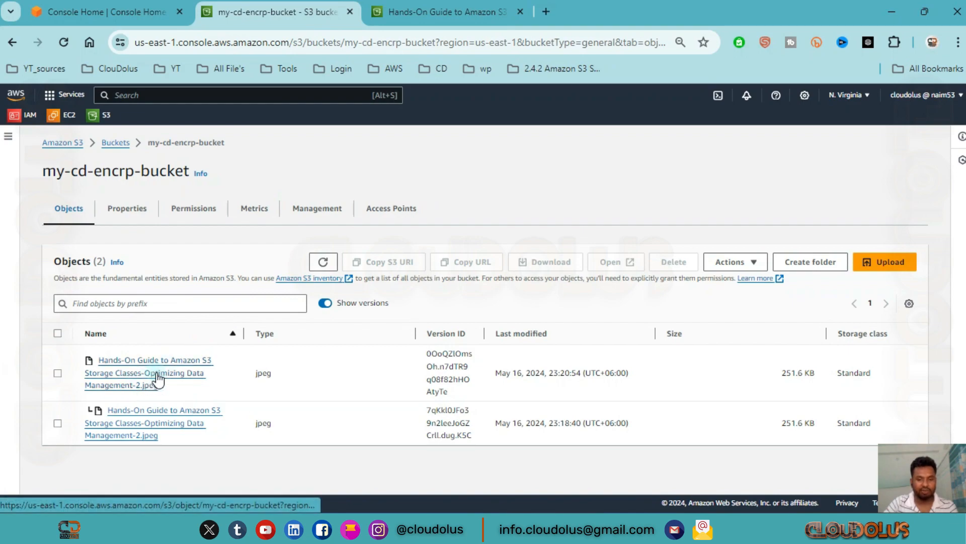
click(152, 379)
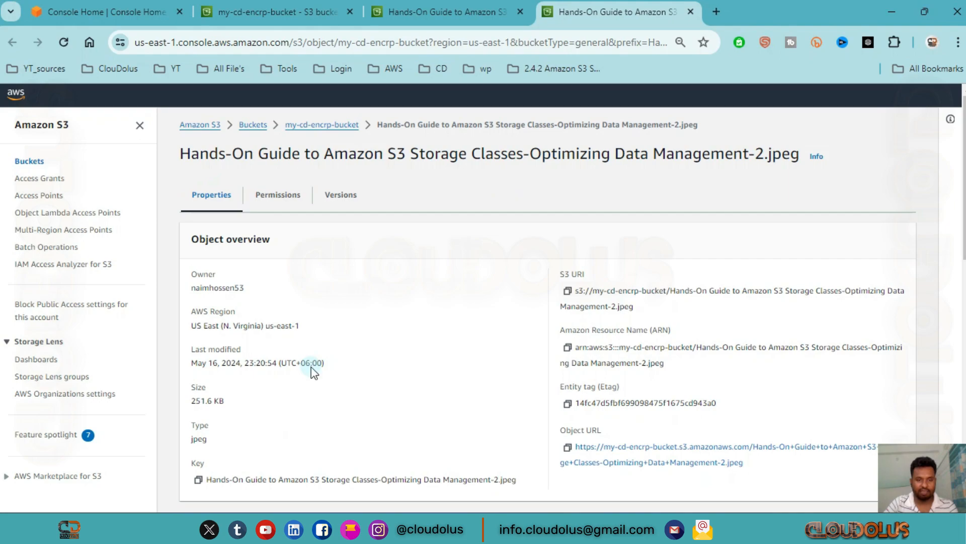
scroll(249, 315, down, 10)
scroll(262, 298, up, 2)
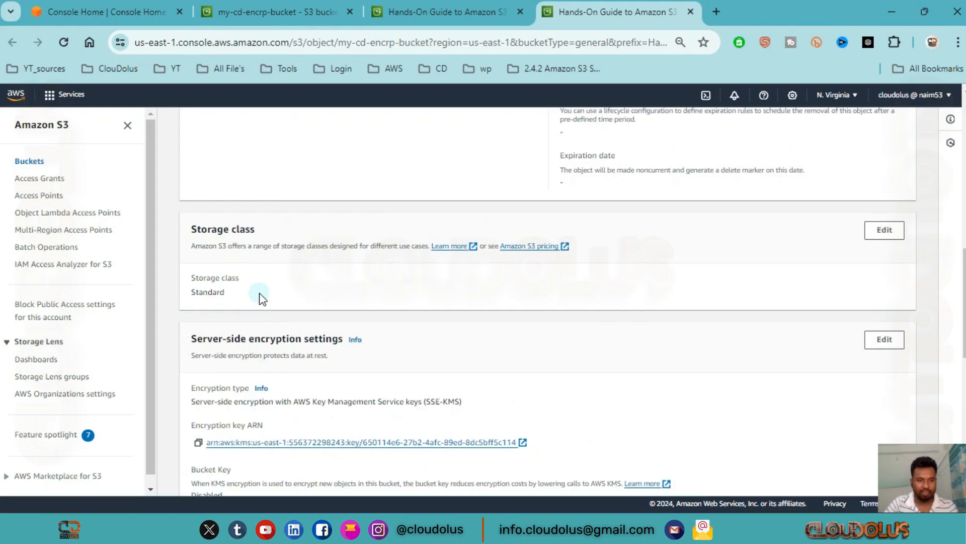
scroll(345, 263, down, 5)
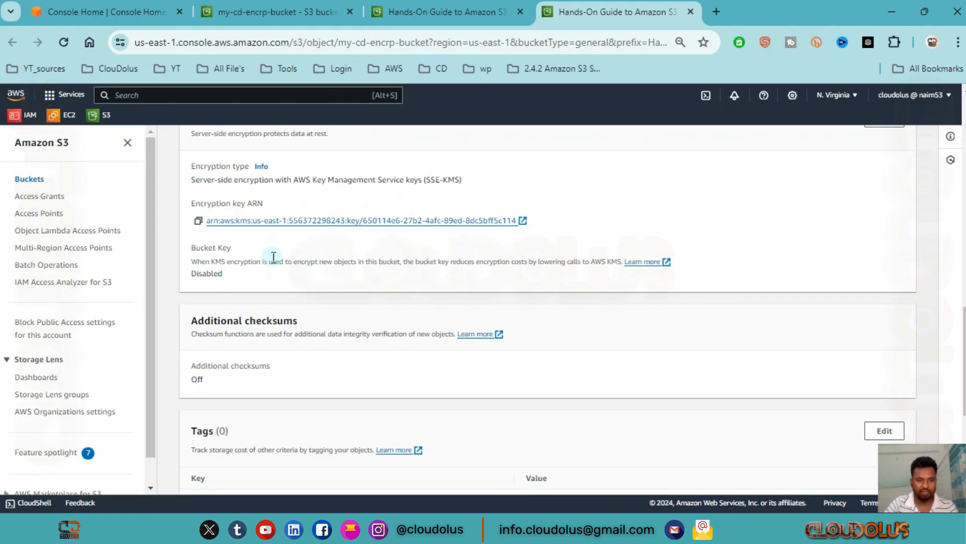
scroll(273, 257, up, 2)
drag(188, 237, 384, 244)
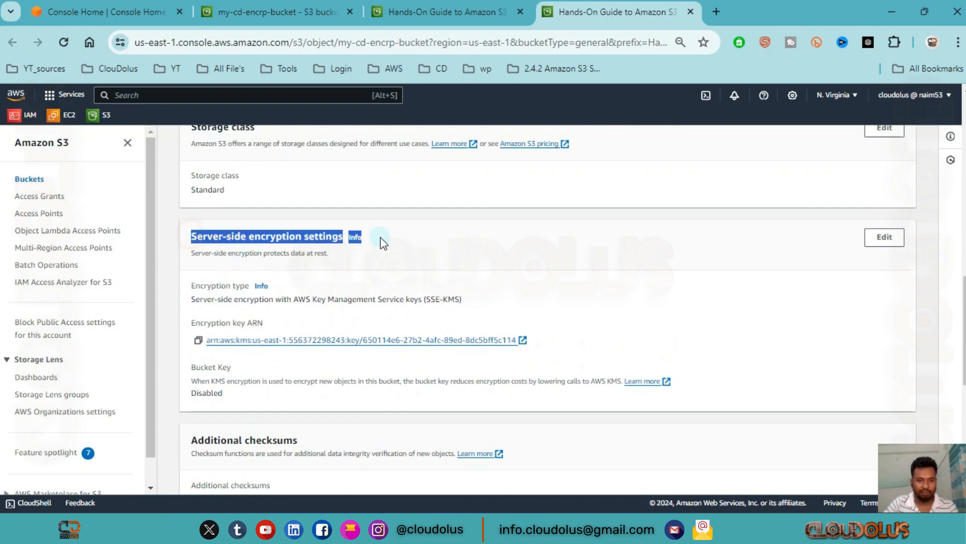
drag(476, 305, 190, 311)
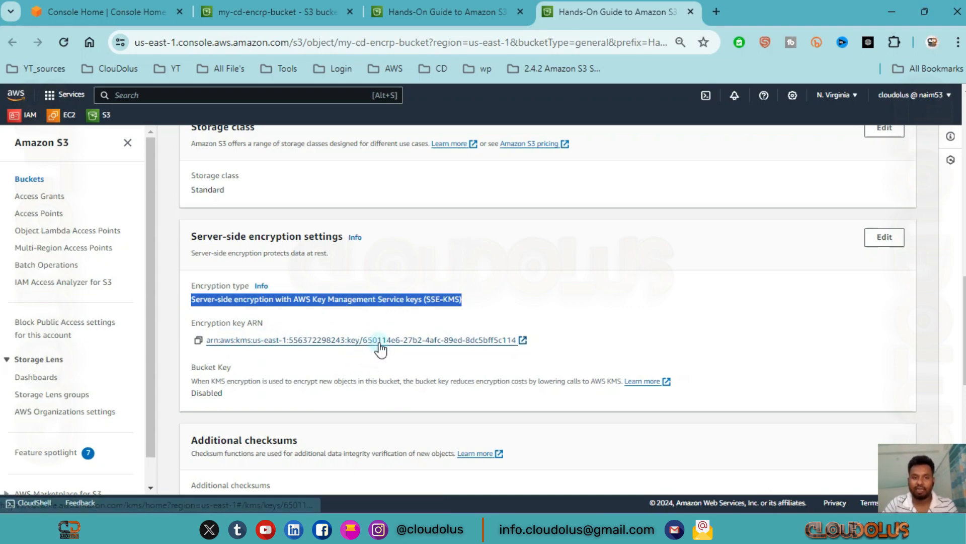
click(474, 283)
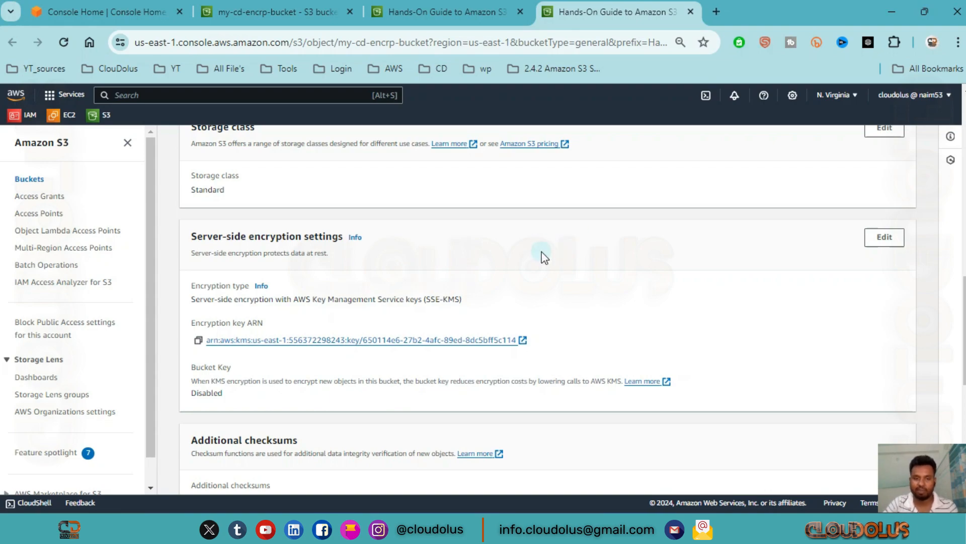
- Return to the bucket list, reopen my-cd-encrp-bucket and add another Hands-On Guide to Amazon S3 Storage Classes file from Downloads for upload
scroll(541, 266, up, 15)
click(280, 142)
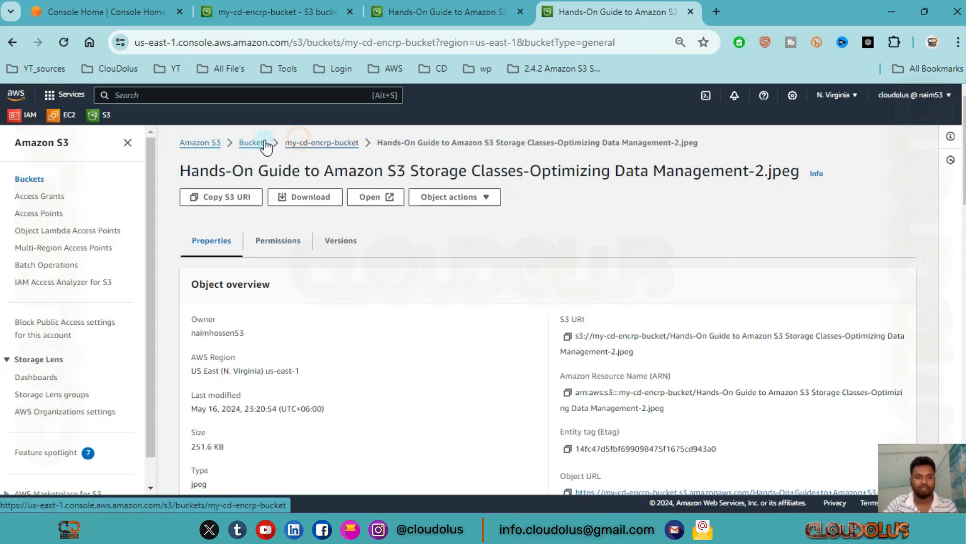
click(255, 142)
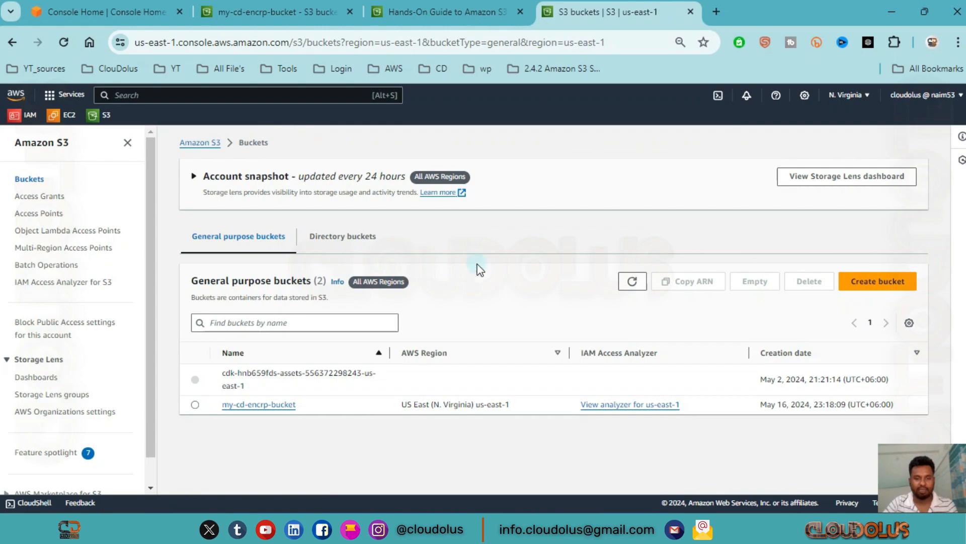
click(243, 405)
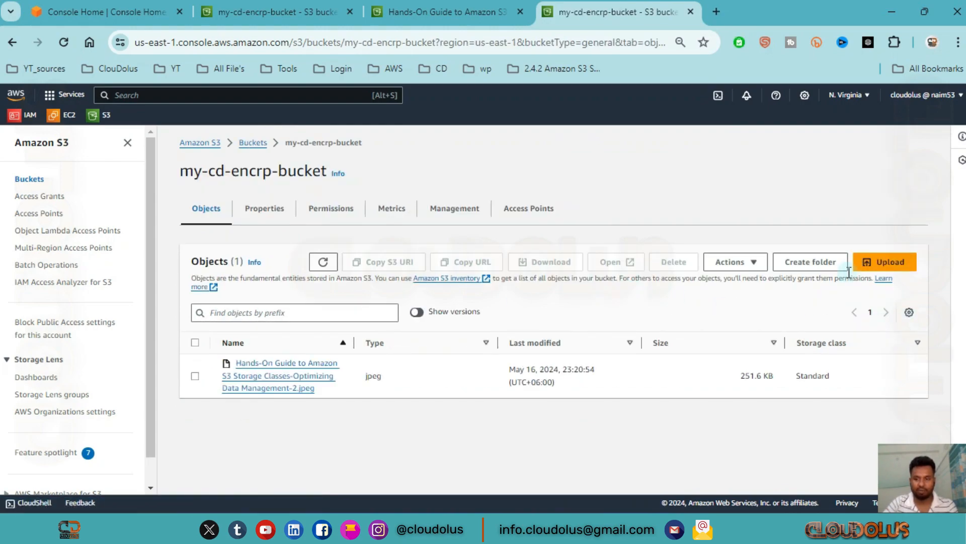
click(884, 264)
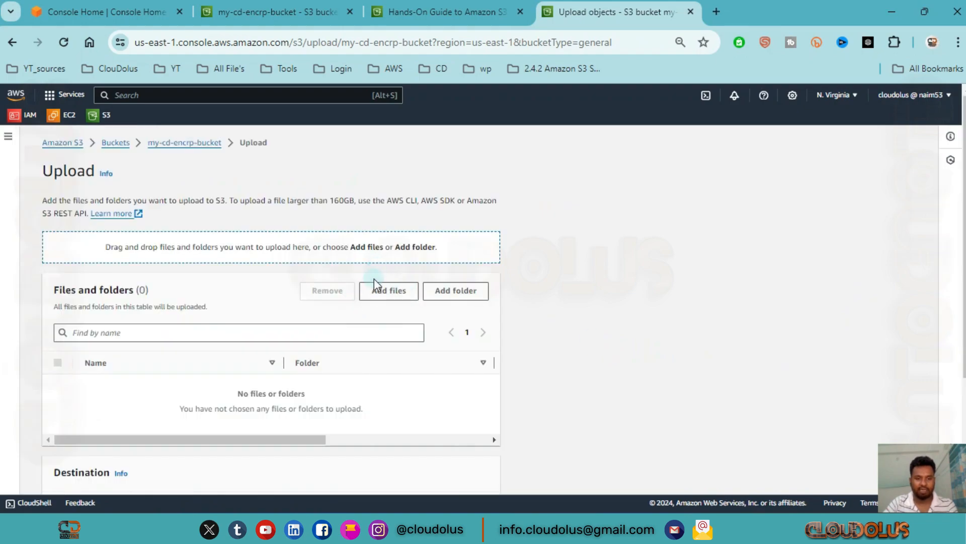
click(388, 295)
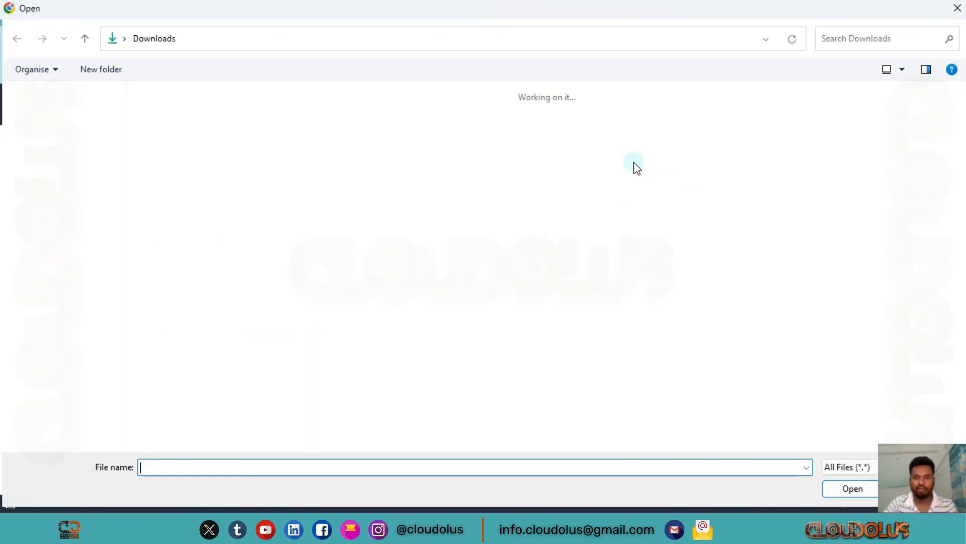
click(745, 260)
click(845, 491)
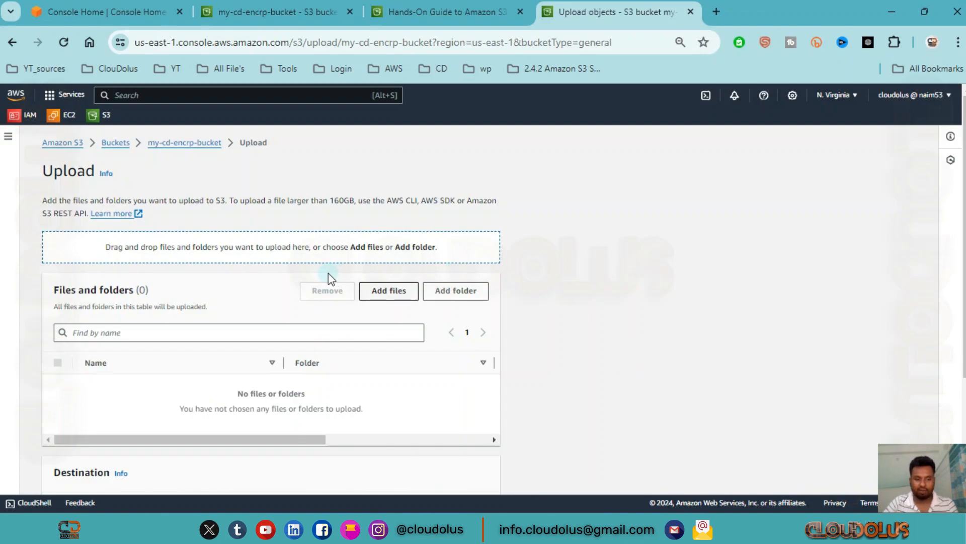
scroll(327, 272, down, 3)
scroll(254, 334, up, 3)
scroll(168, 380, down, 2)
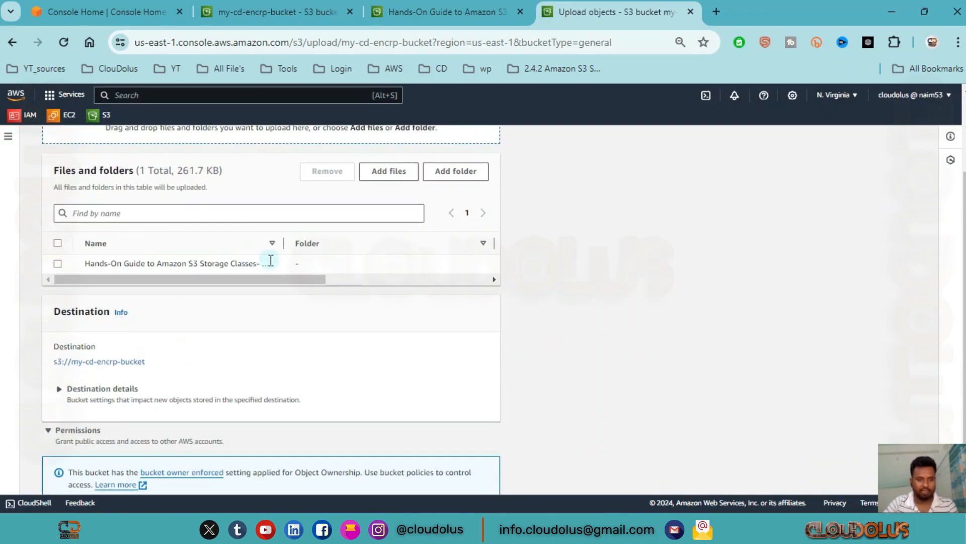
- Collapse the upload's Permissions section and expand its Properties to reach the server-side encryption settings
scroll(126, 312, down, 3)
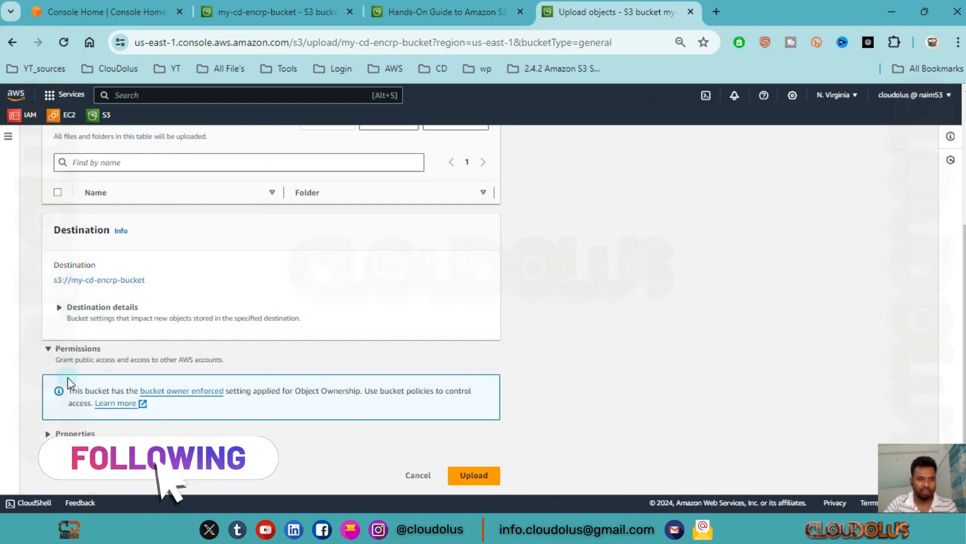
click(51, 351)
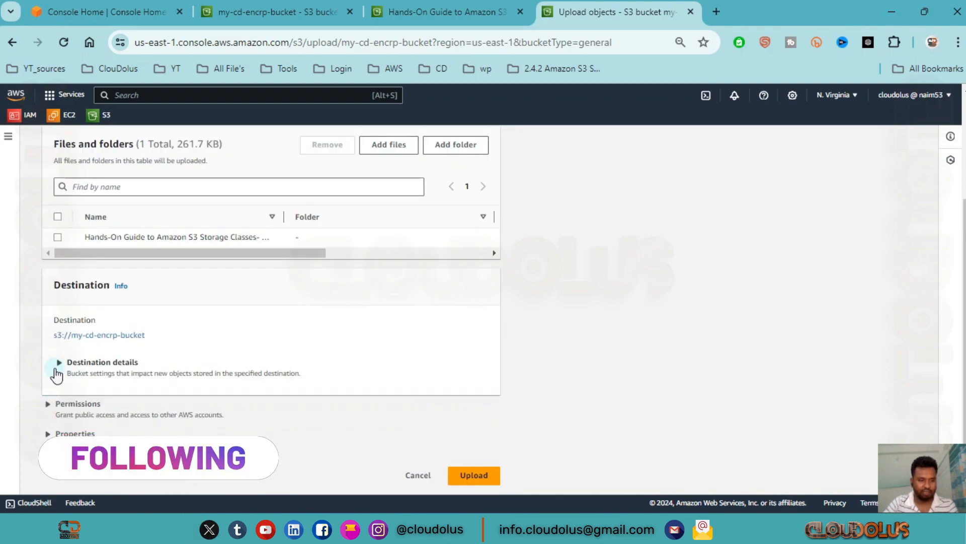
click(51, 403)
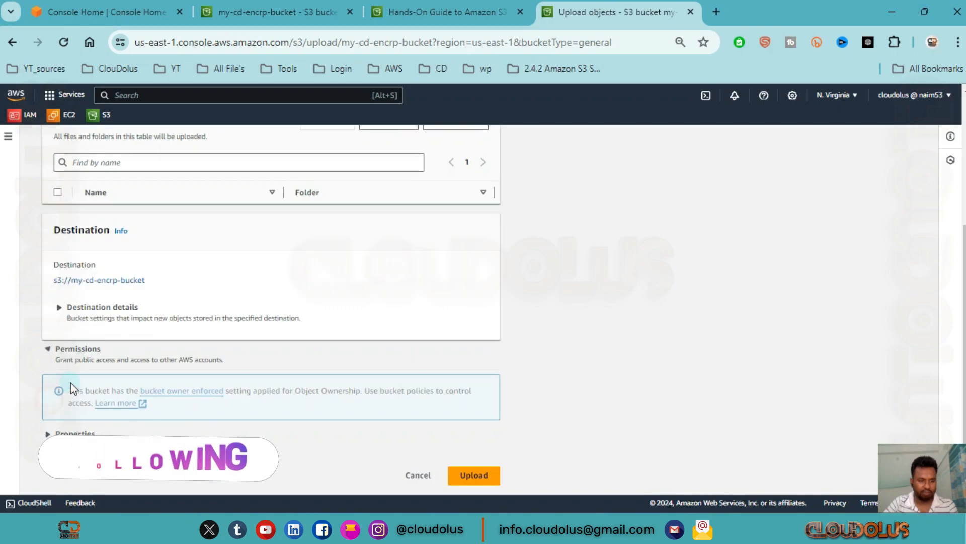
click(60, 352)
click(48, 435)
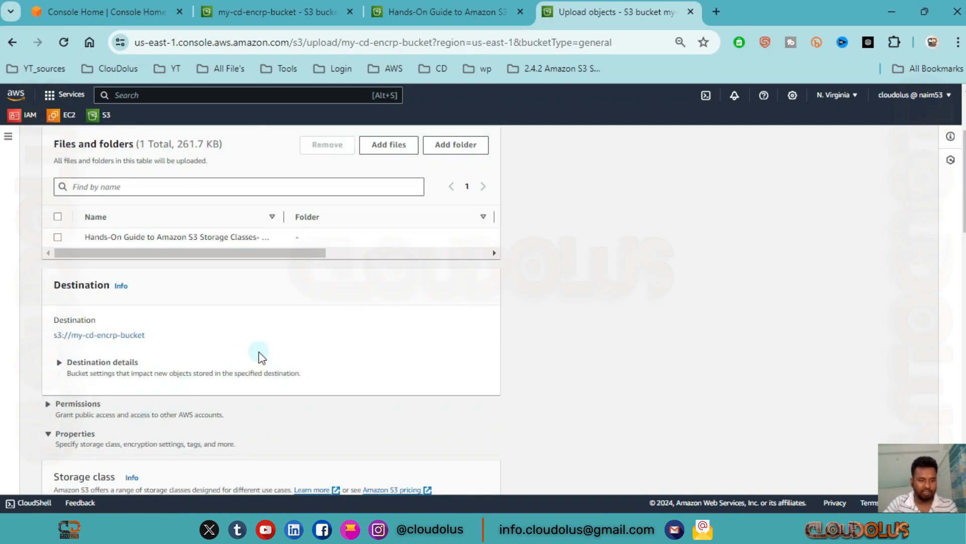
scroll(259, 356, down, 5)
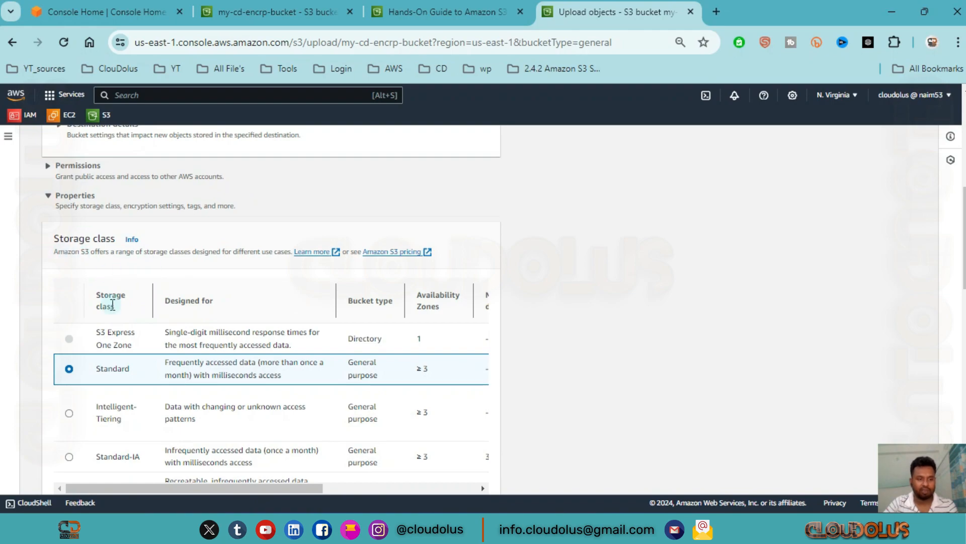
scroll(112, 304, down, 9)
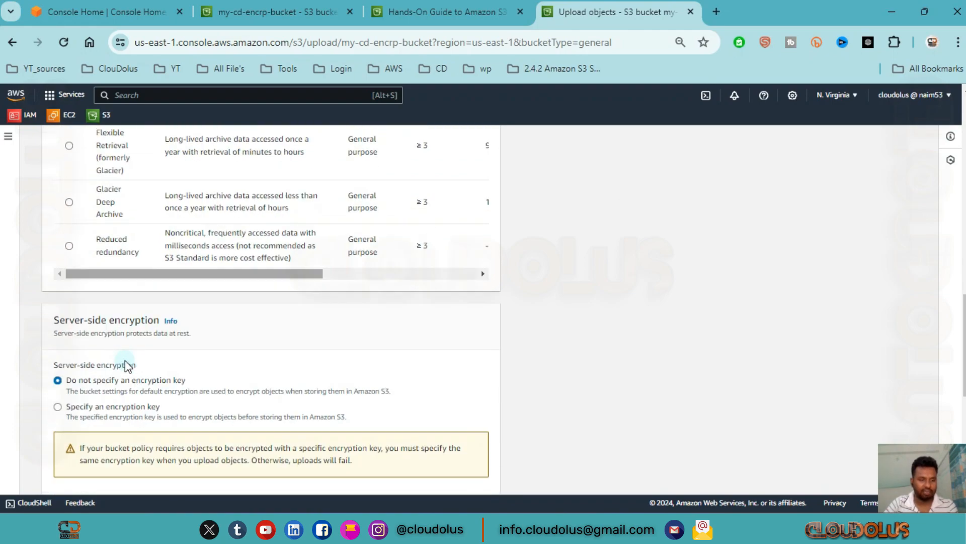
drag(51, 289, 177, 298)
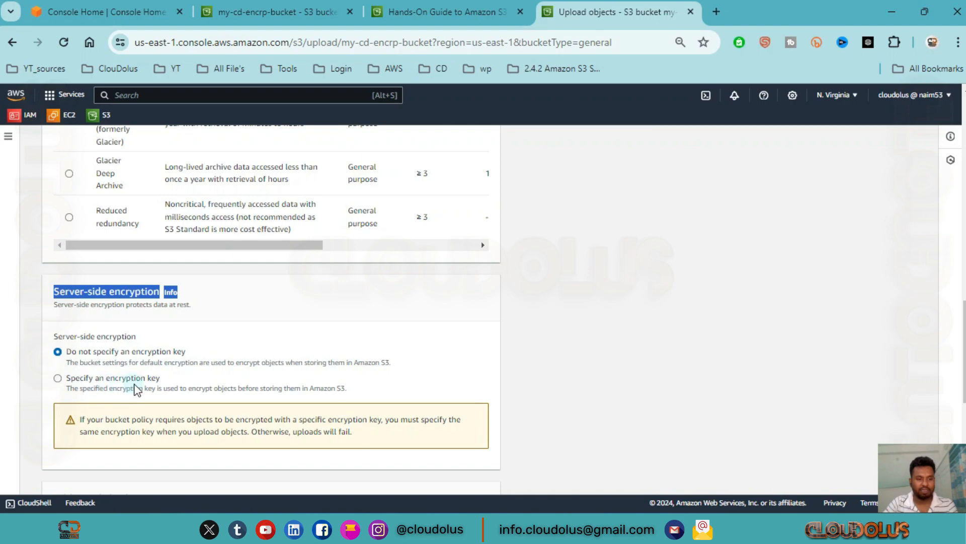
scroll(172, 386, down, 2)
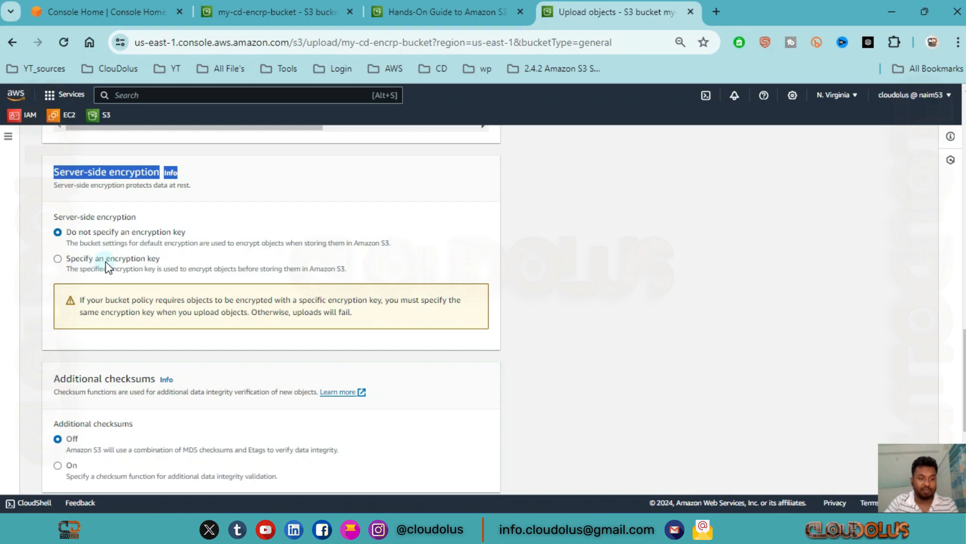
- Choose to specify an encryption key for the upload and override the bucket settings for default encryption
click(57, 258)
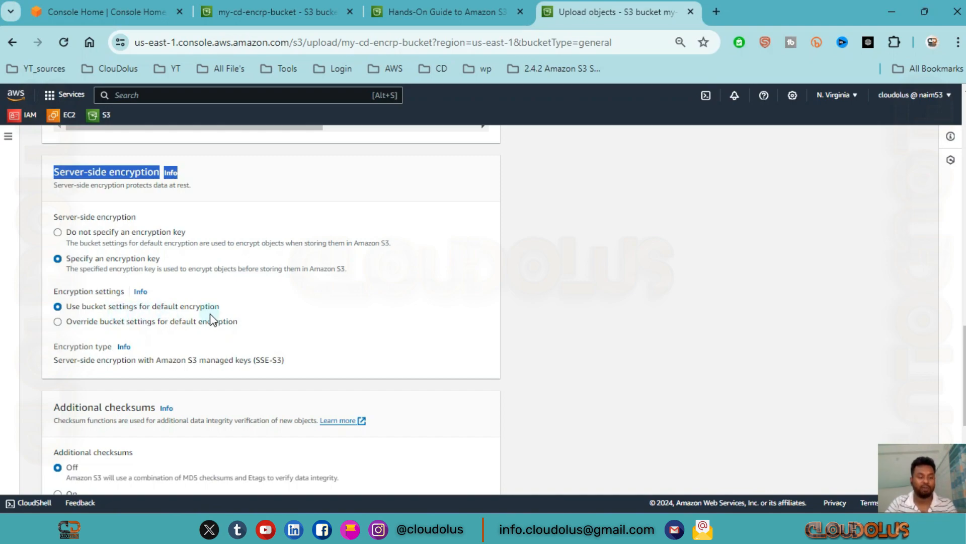
scroll(93, 321, down, 4)
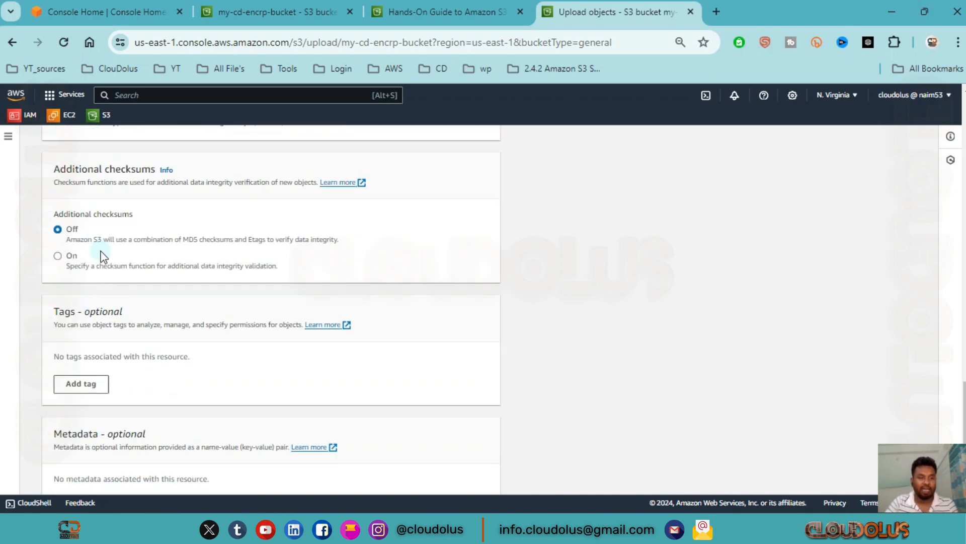
scroll(103, 254, up, 2)
scroll(158, 265, up, 2)
click(57, 321)
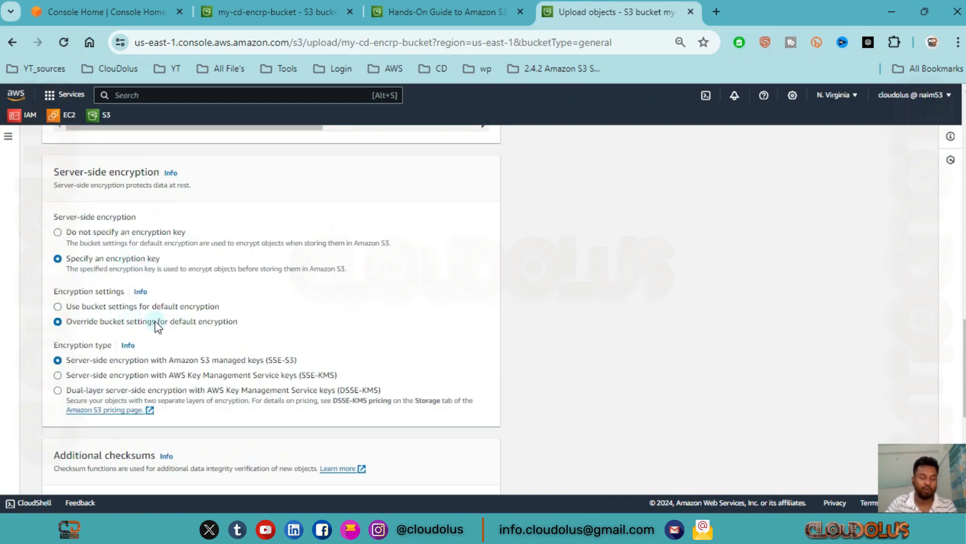
- Upload the file with the SSE-S3 encryption type and additional checksums off, and close the upload status page
scroll(156, 324, down, 2)
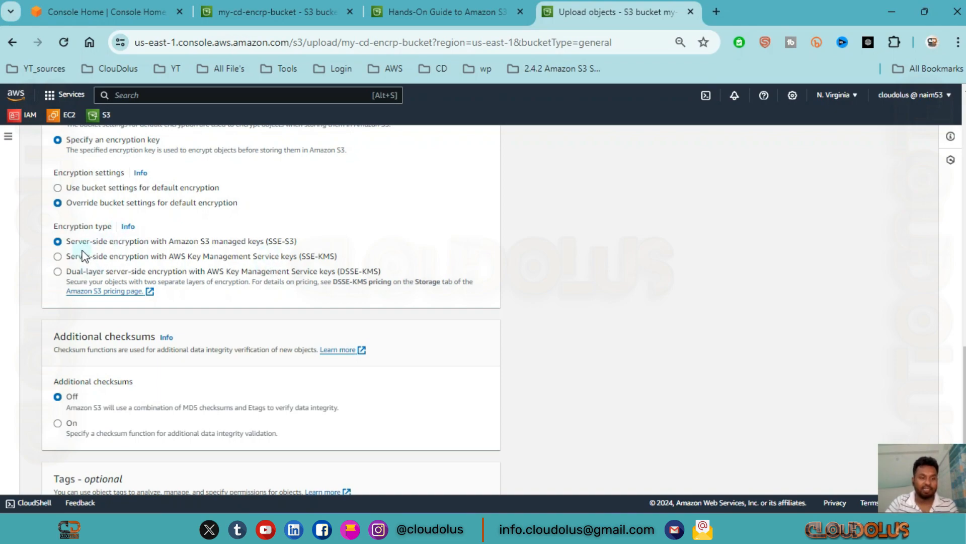
scroll(84, 373, down, 2)
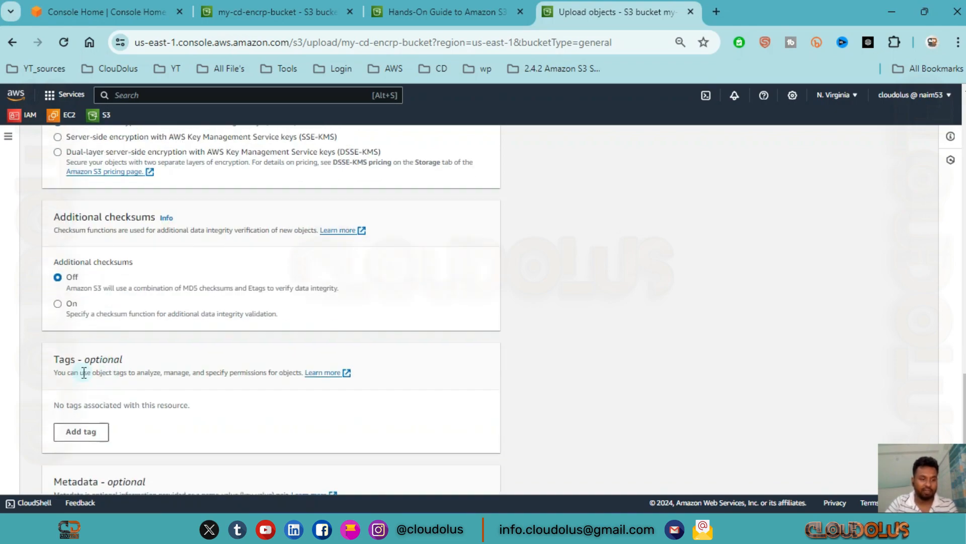
scroll(84, 372, down, 2)
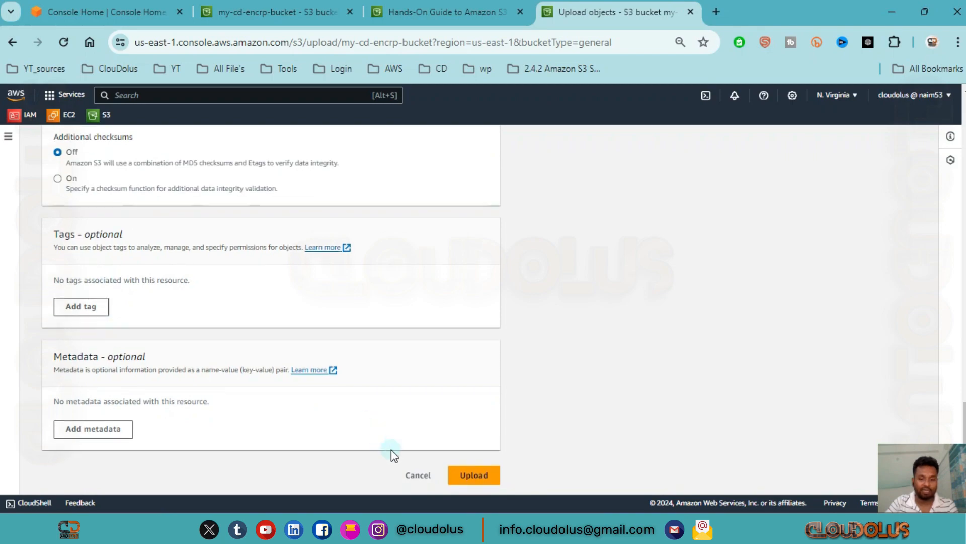
click(468, 475)
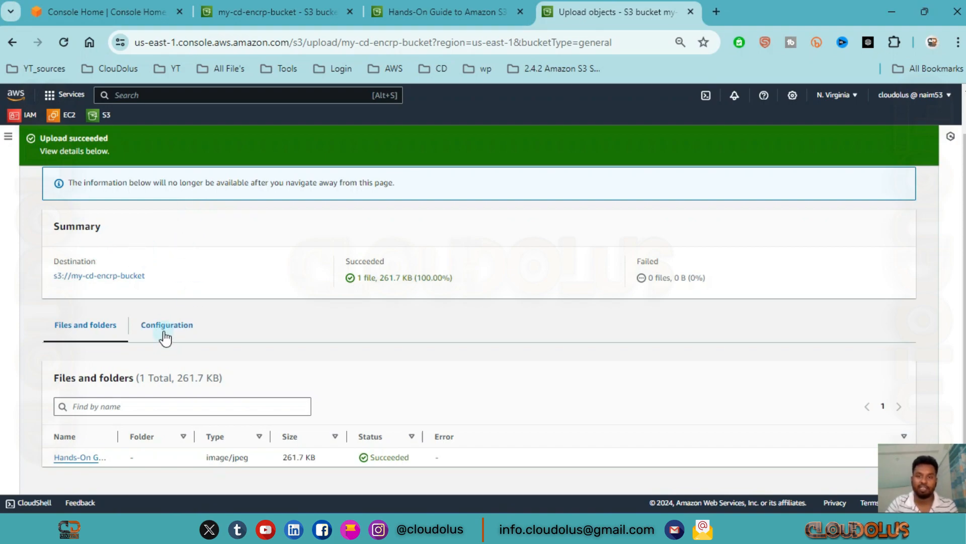
scroll(166, 337, up, 2)
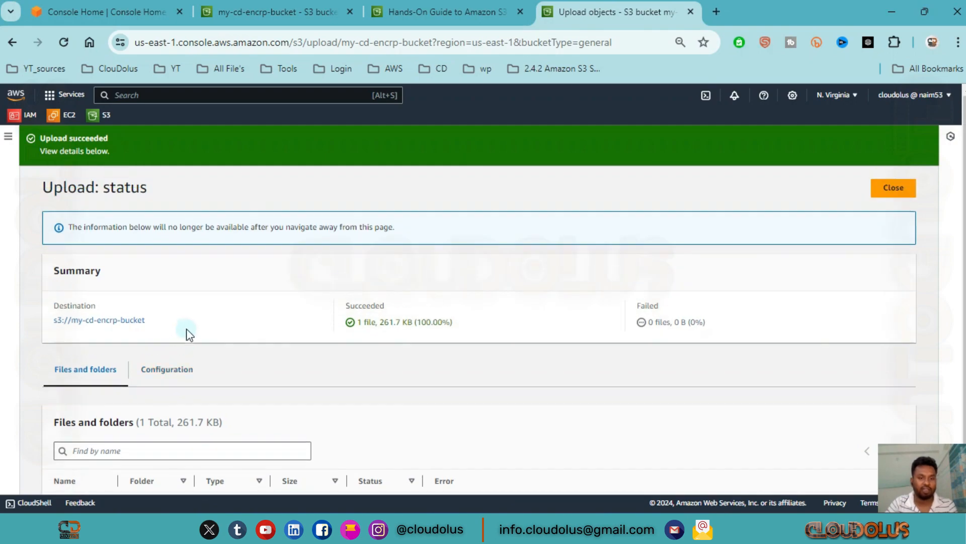
click(881, 187)
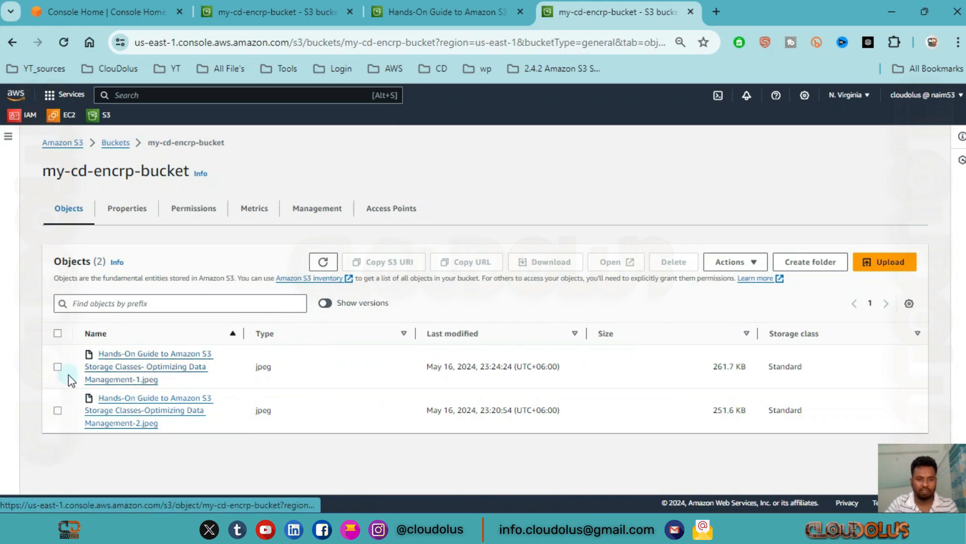
- Open the Hands-On Guide to Amazon S3 Storage Classes- Optimizing Data Management-1.jpeg object and examine its server-side encryption type
click(147, 367)
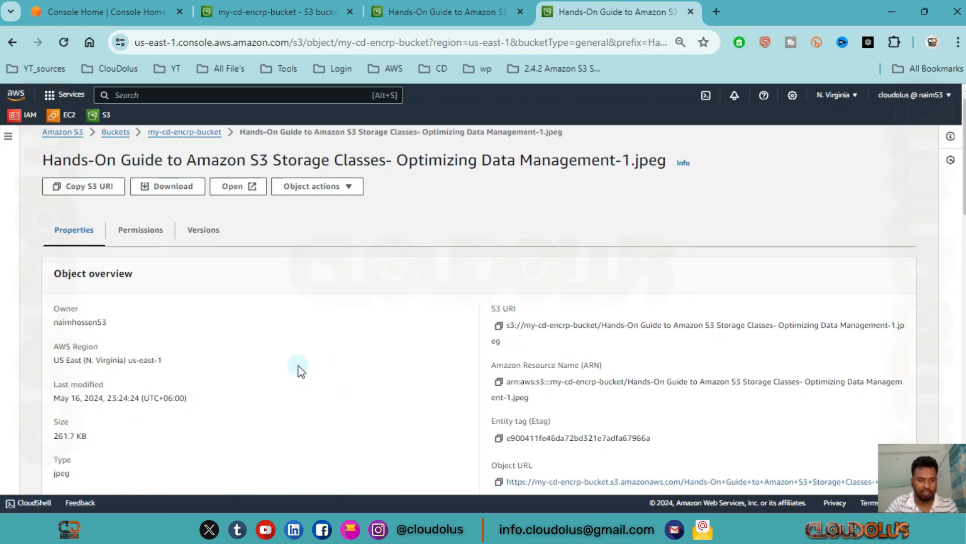
scroll(300, 370, down, 15)
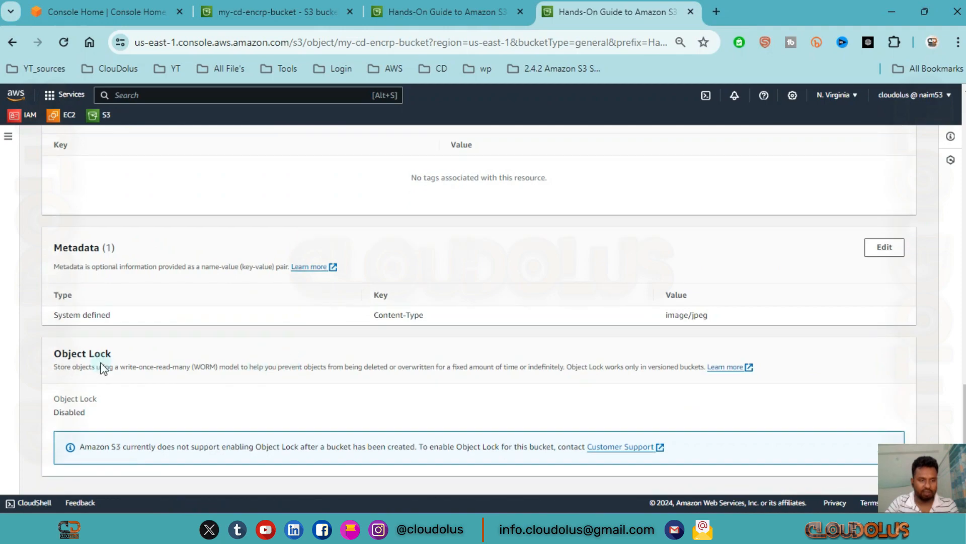
scroll(101, 362, up, 10)
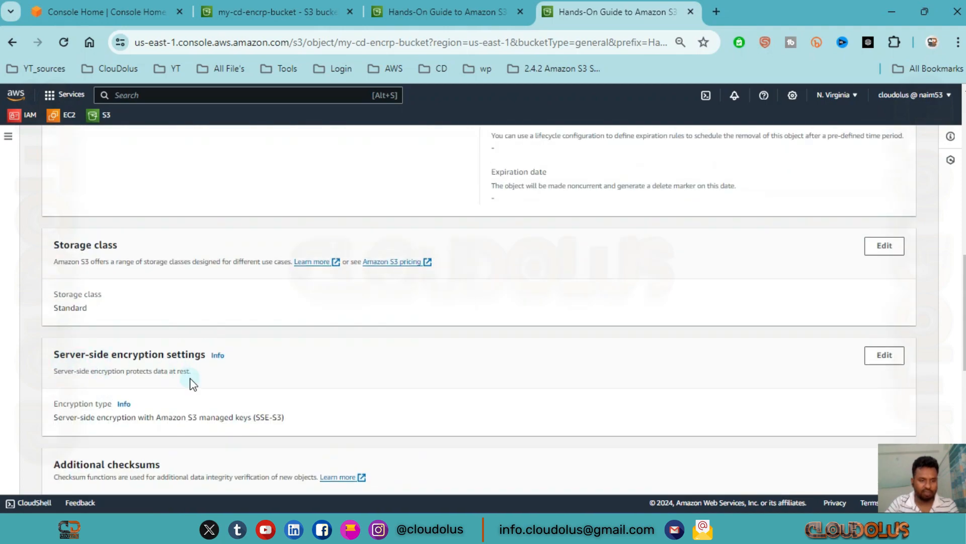
scroll(218, 392, down, 2)
drag(291, 298, 119, 299)
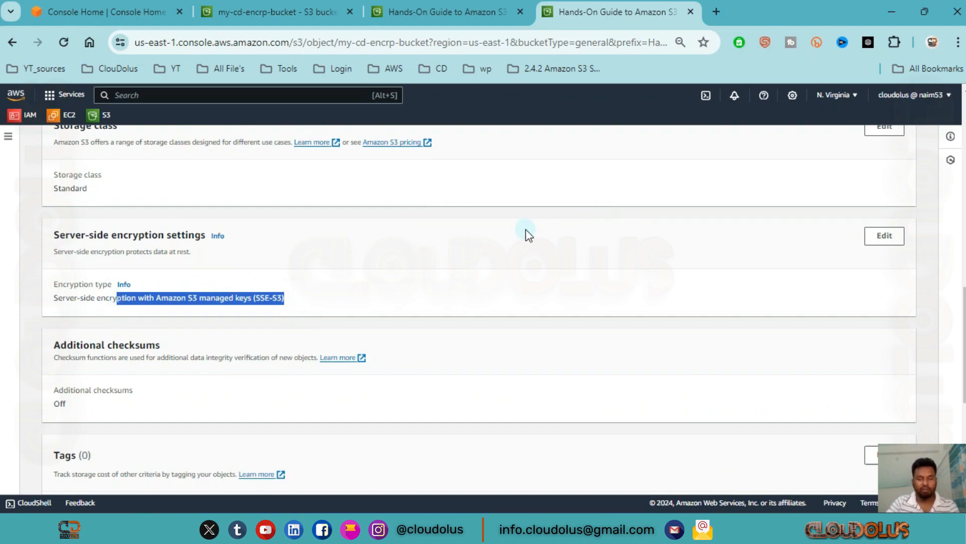
scroll(609, 254, up, 2)
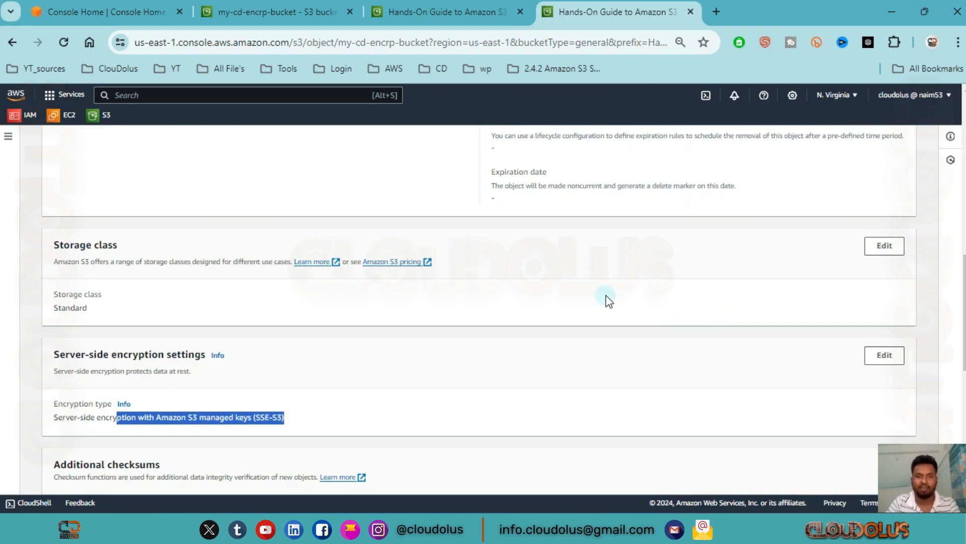
scroll(608, 301, up, 3)
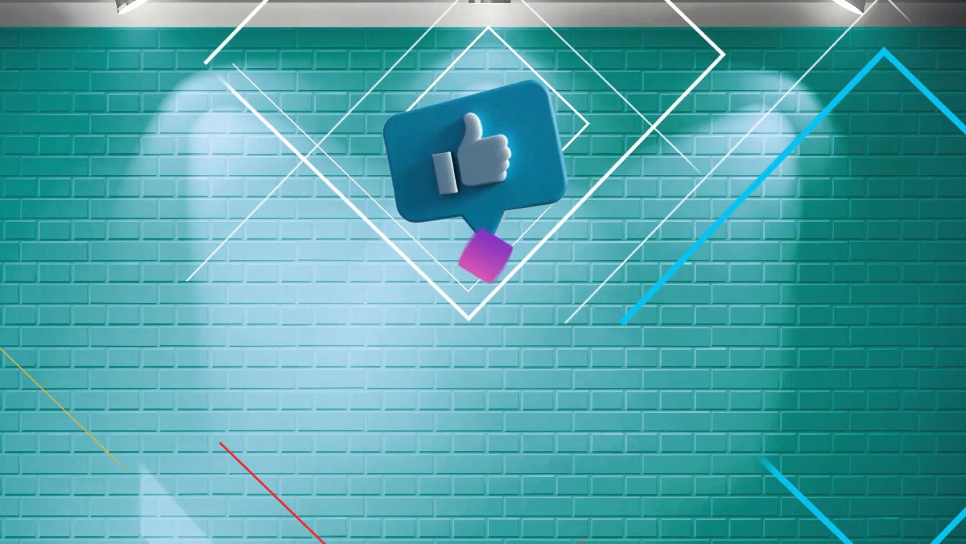